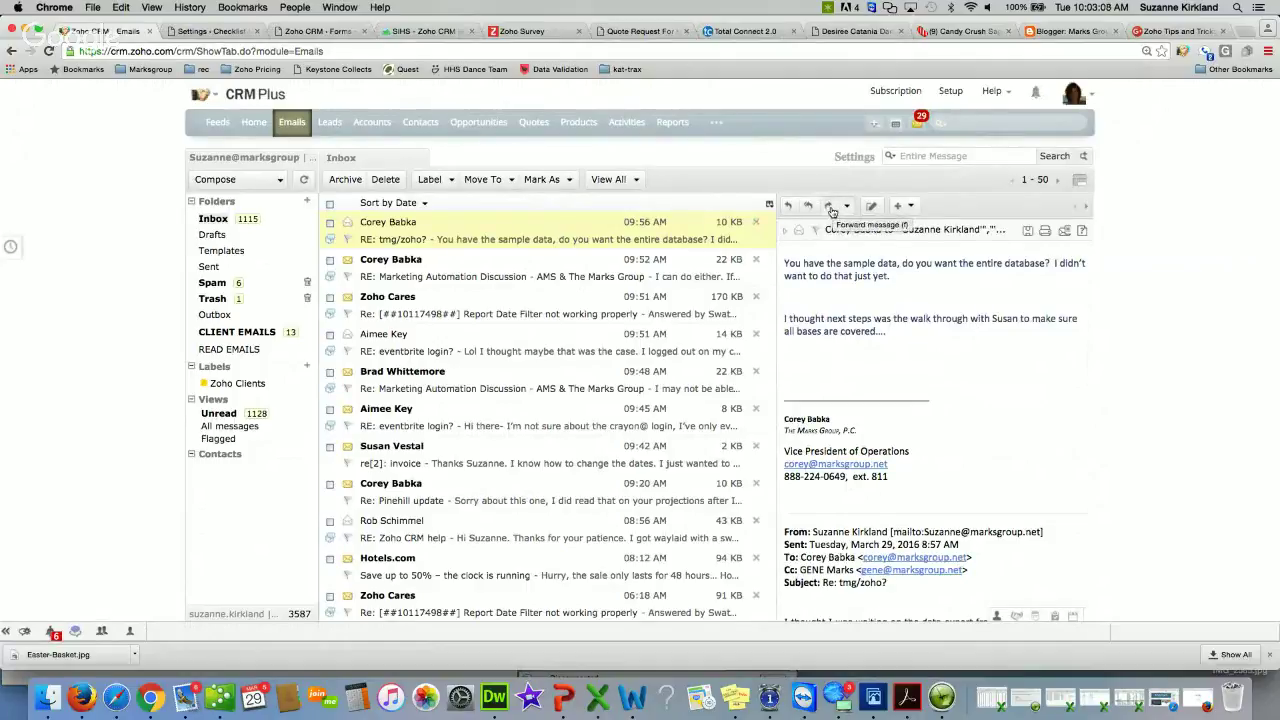
# Forward the open tmg/zoho email and add the marksgroup.net contact as recipient by searching the CRM contacts.
pyautogui.click(831, 211)
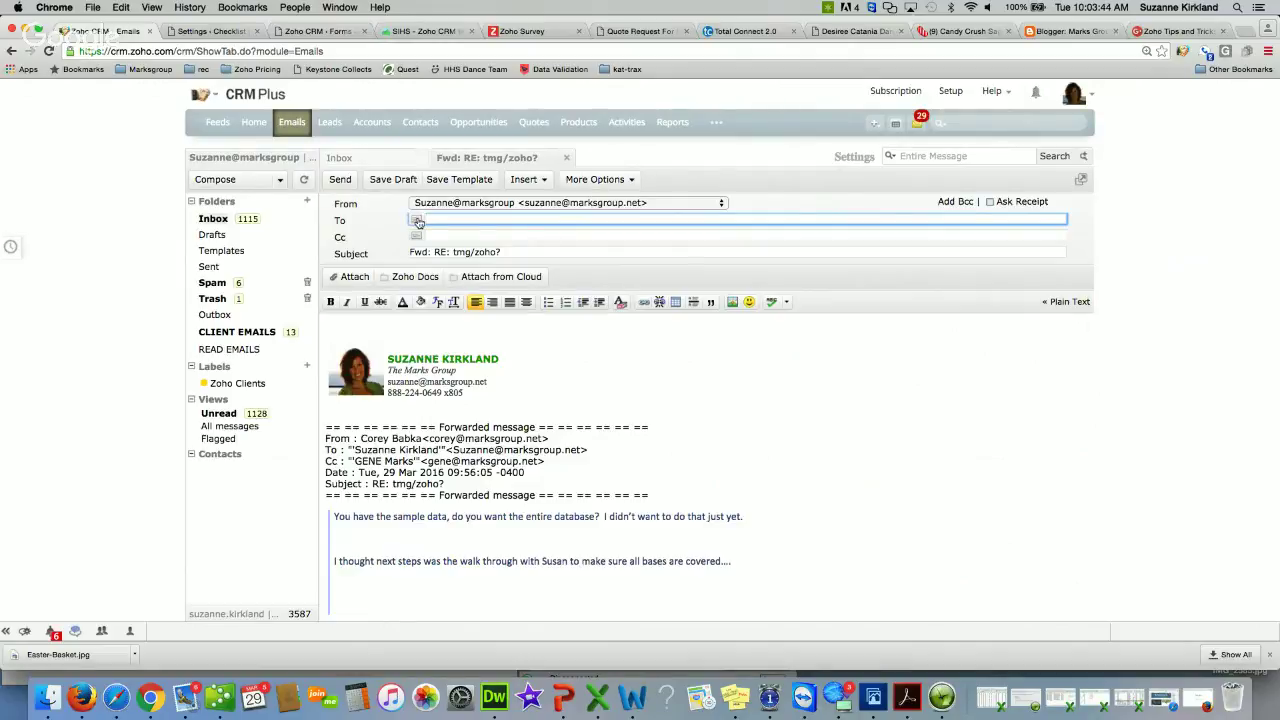
pyautogui.click(418, 222)
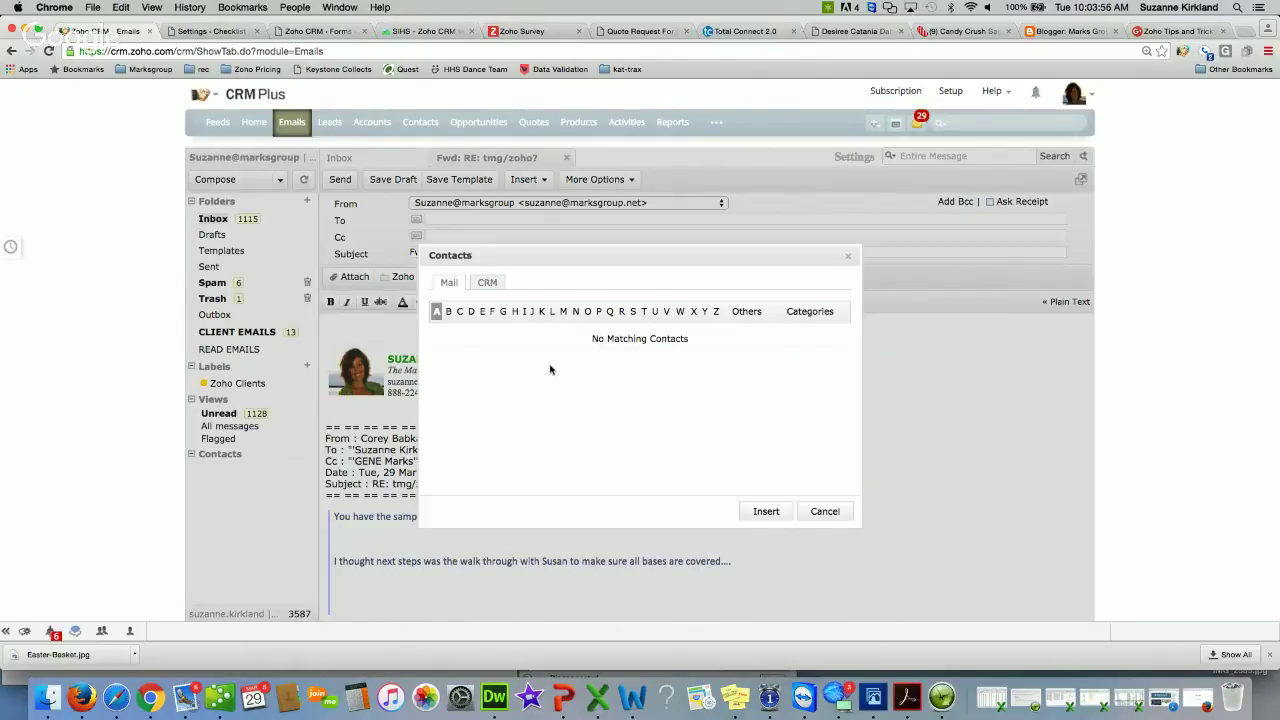
pyautogui.click(490, 283)
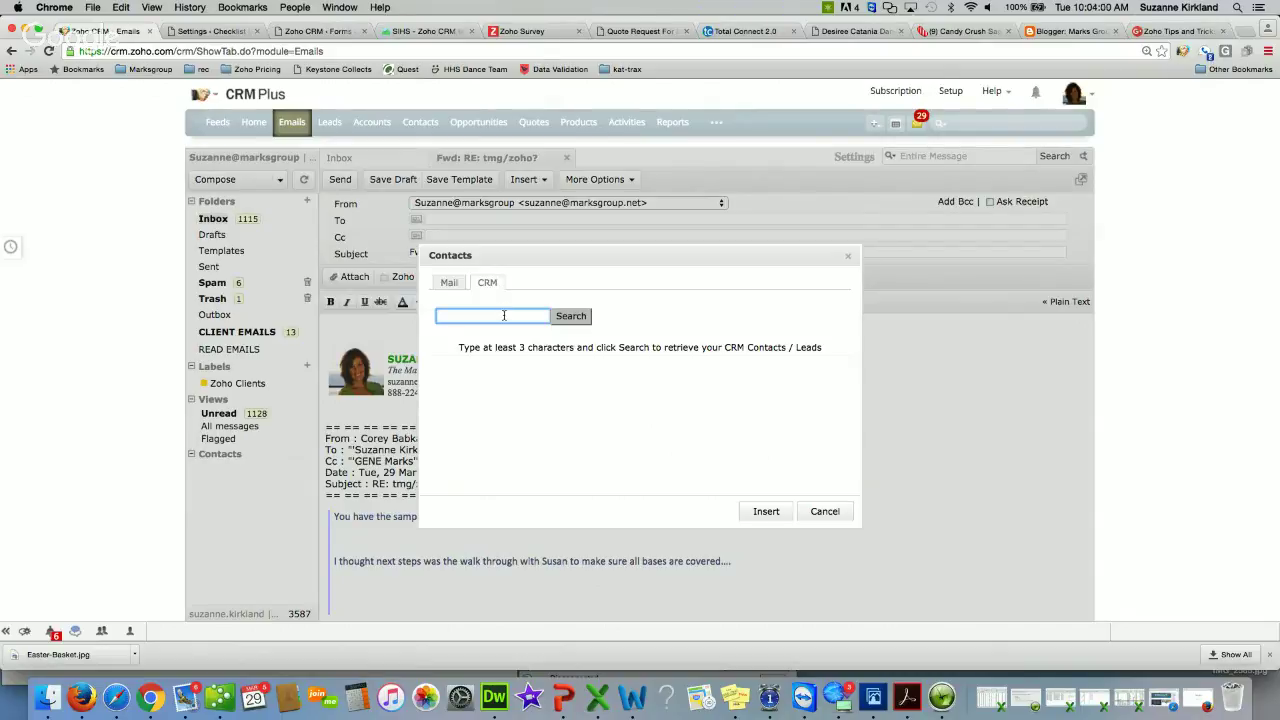
pyautogui.write('gen')
pyautogui.click(582, 321)
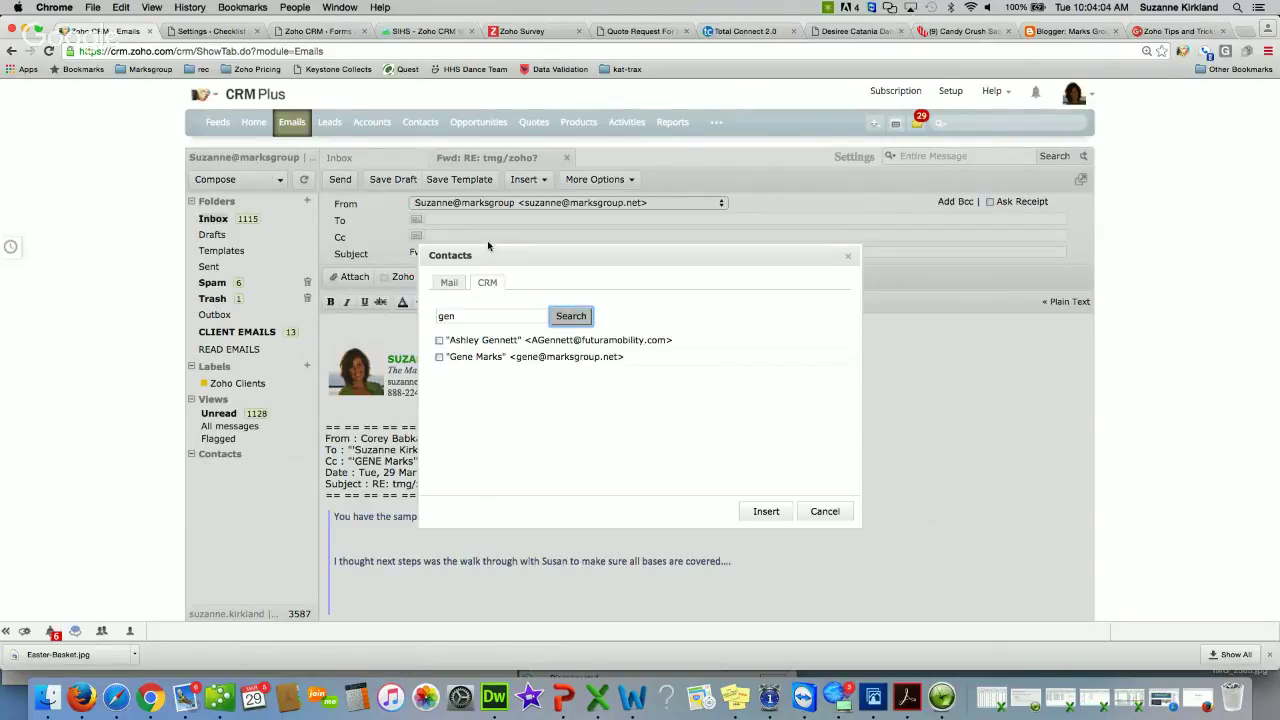
pyautogui.click(439, 357)
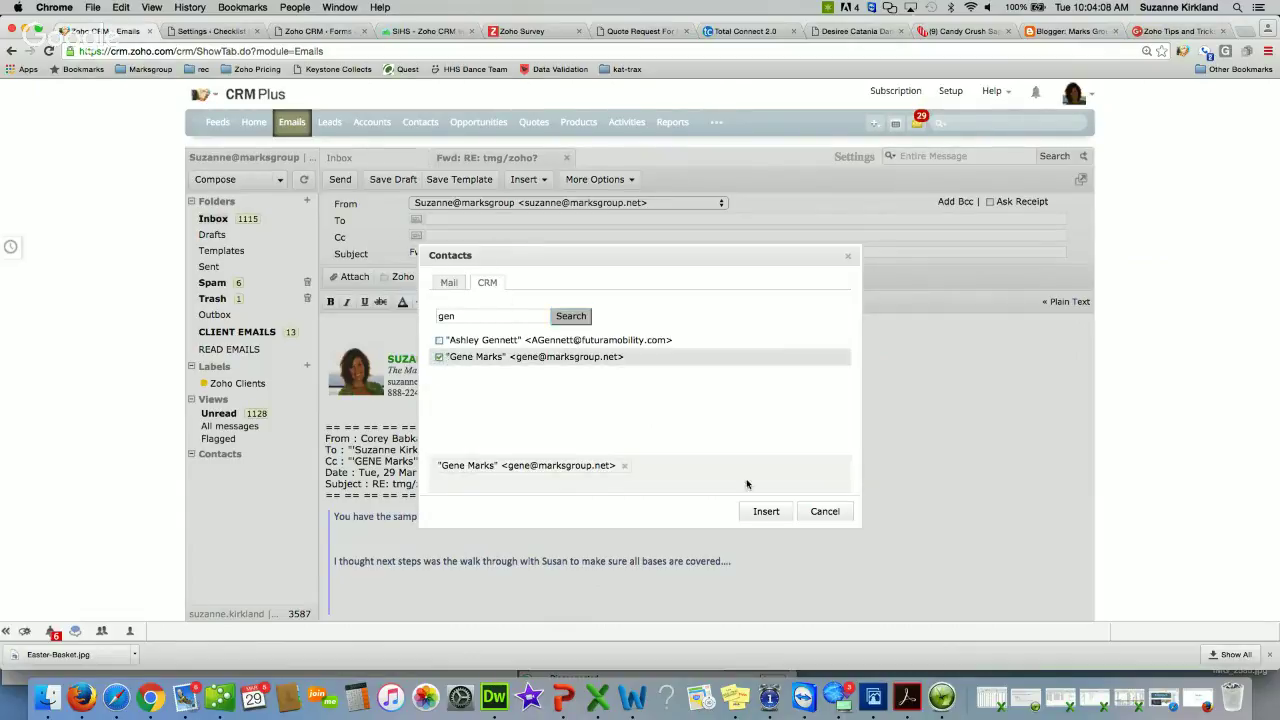
pyautogui.click(766, 511)
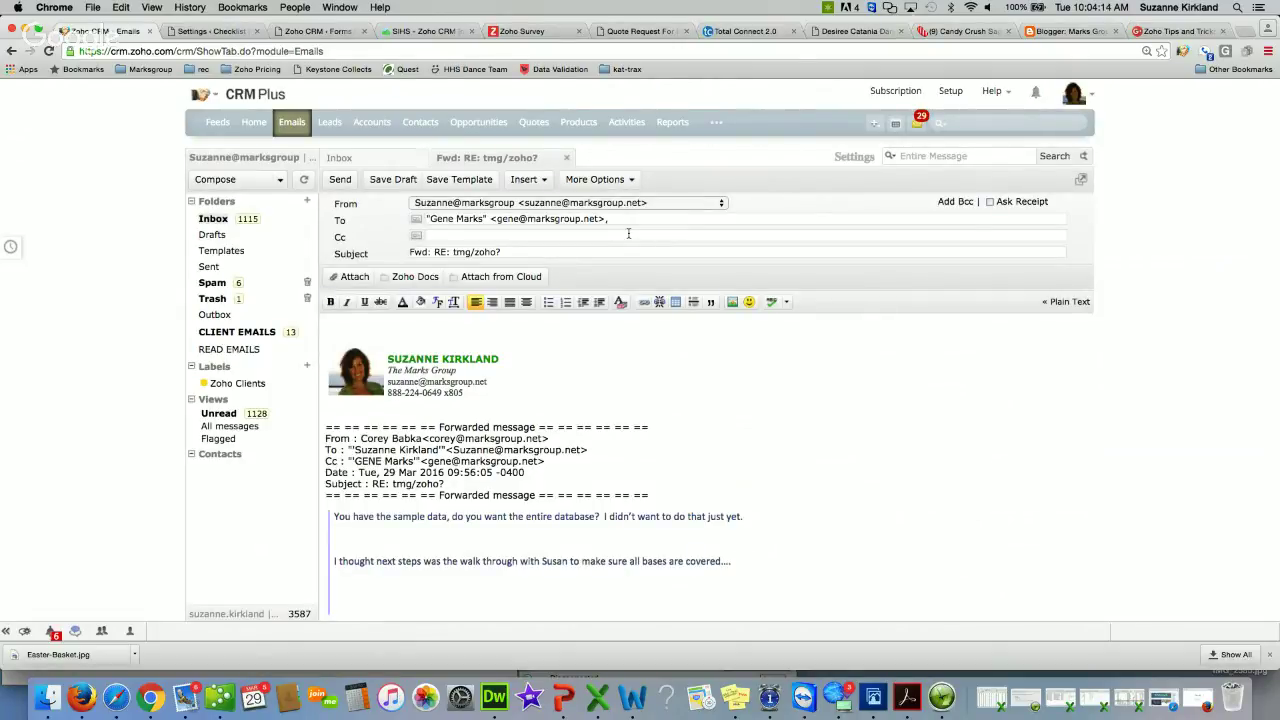
pyautogui.click(418, 225)
pyautogui.click(487, 282)
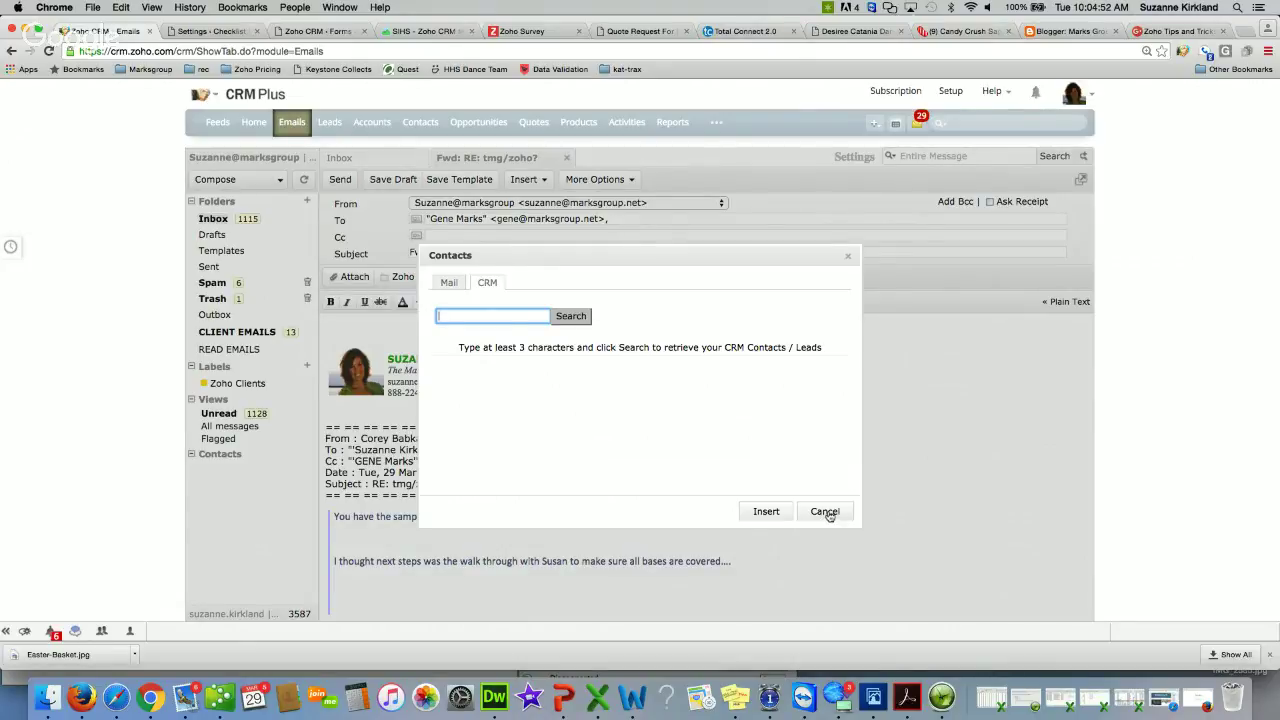
pyautogui.click(827, 513)
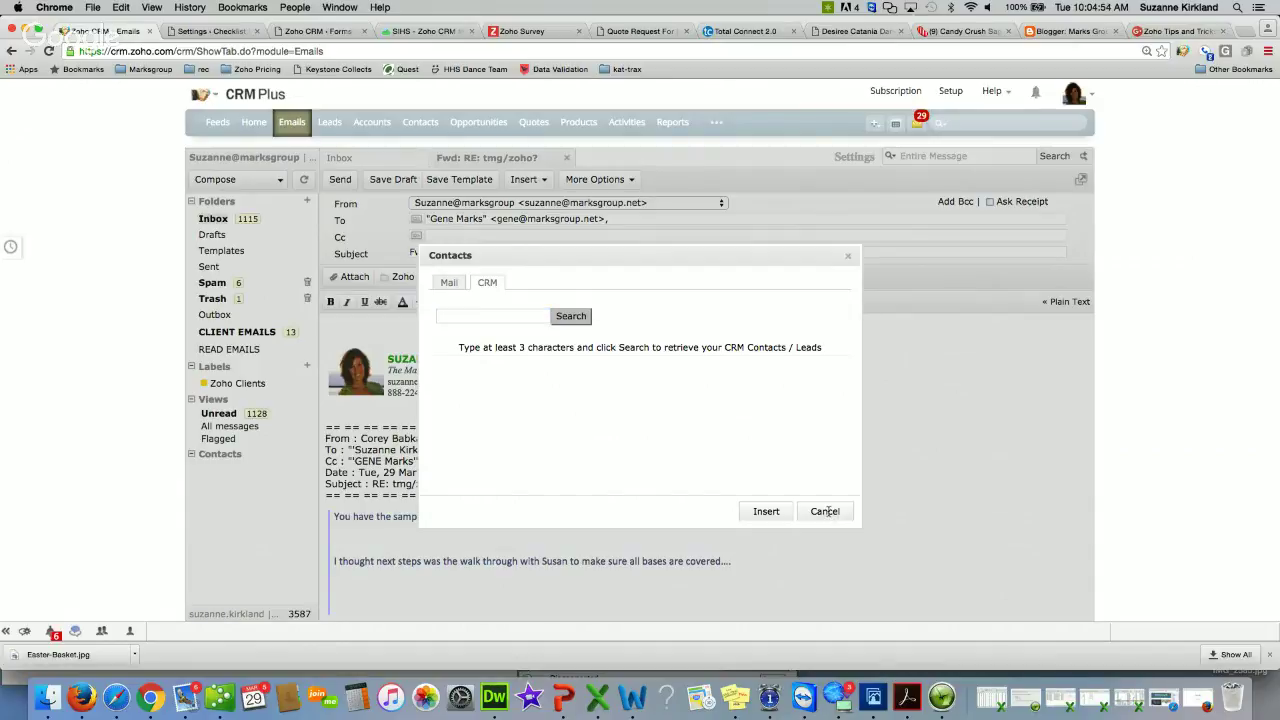
pyautogui.click(826, 511)
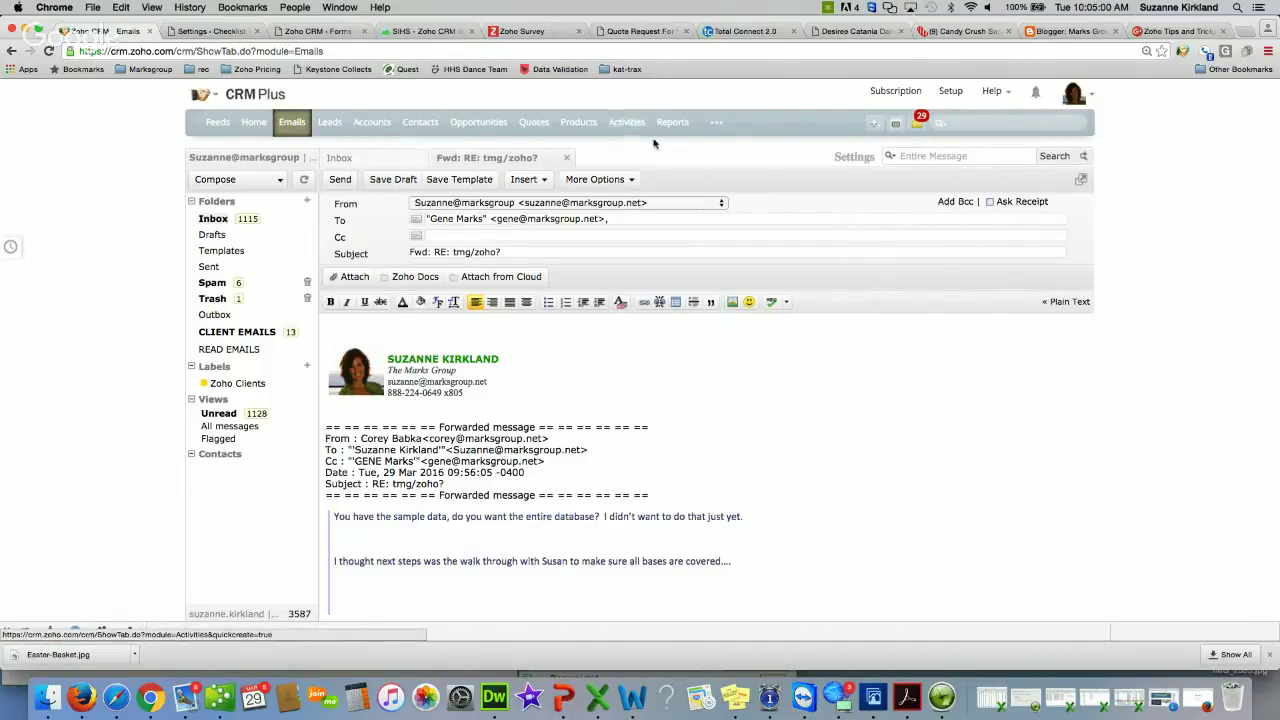
# Open the Review Estimate task from My Open Tasks in the Activities module and examine its details.
pyautogui.click(628, 123)
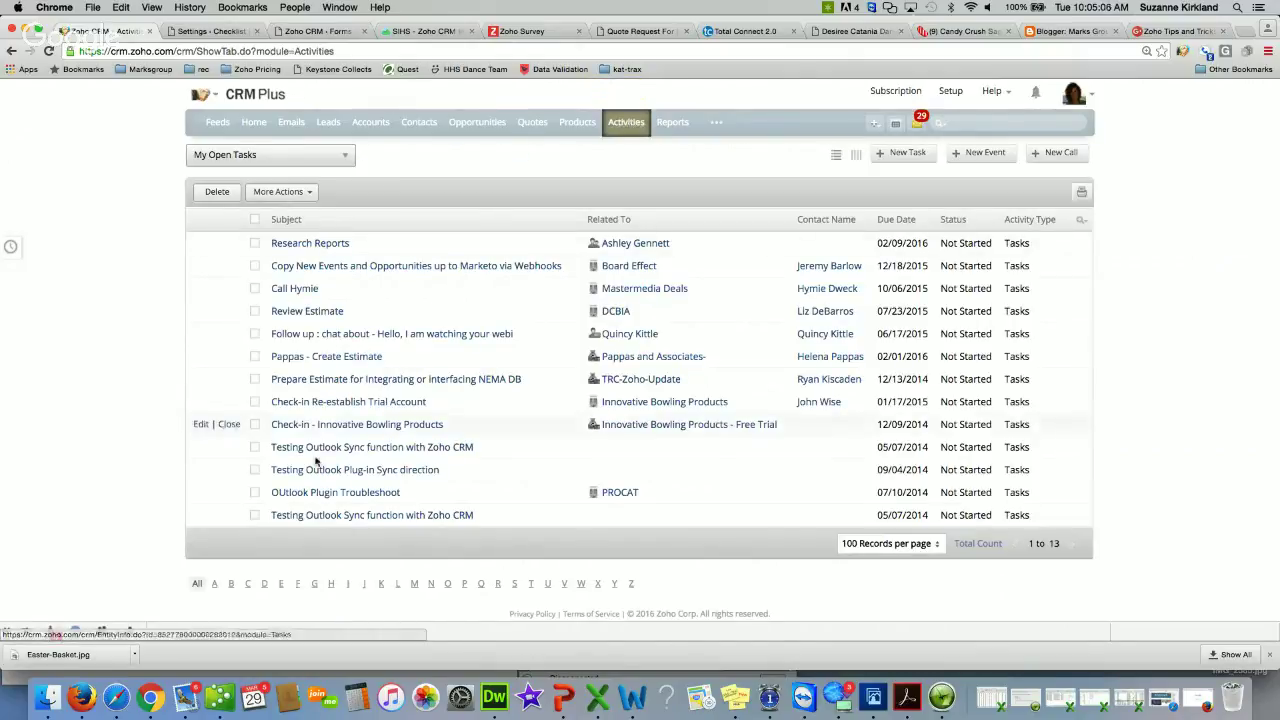
pyautogui.moveTo(348, 158)
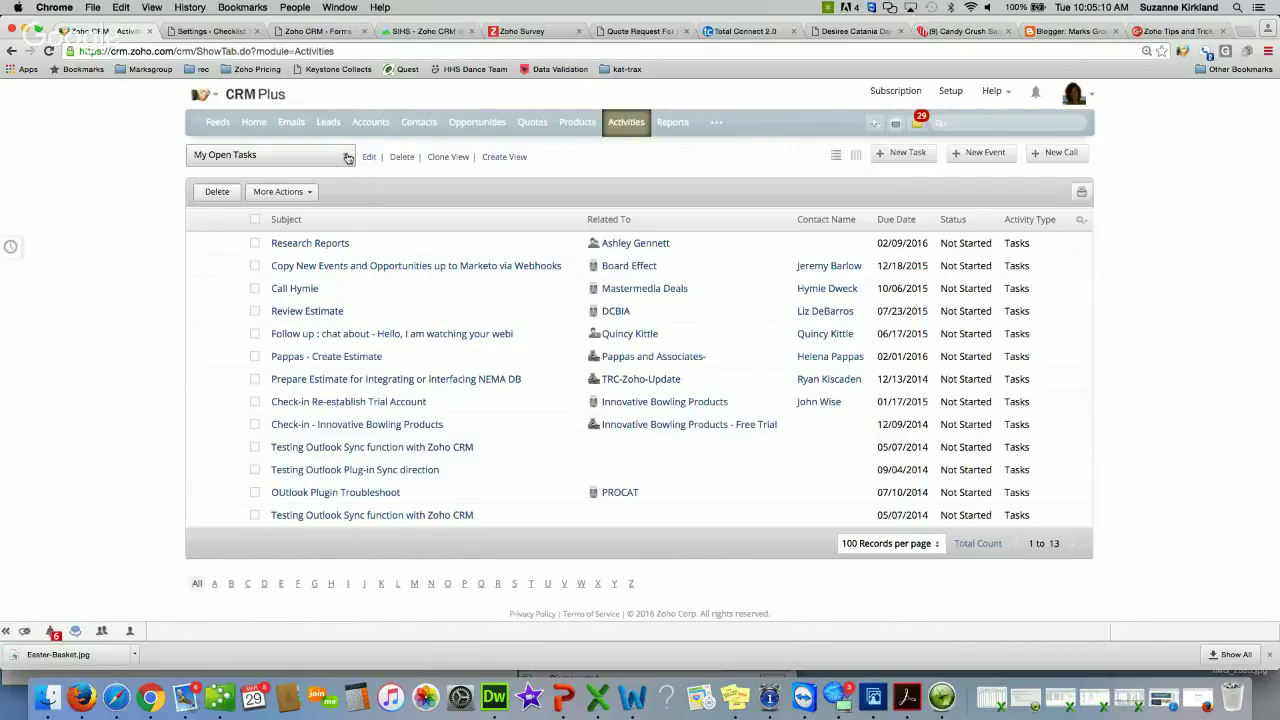
pyautogui.moveTo(323, 314)
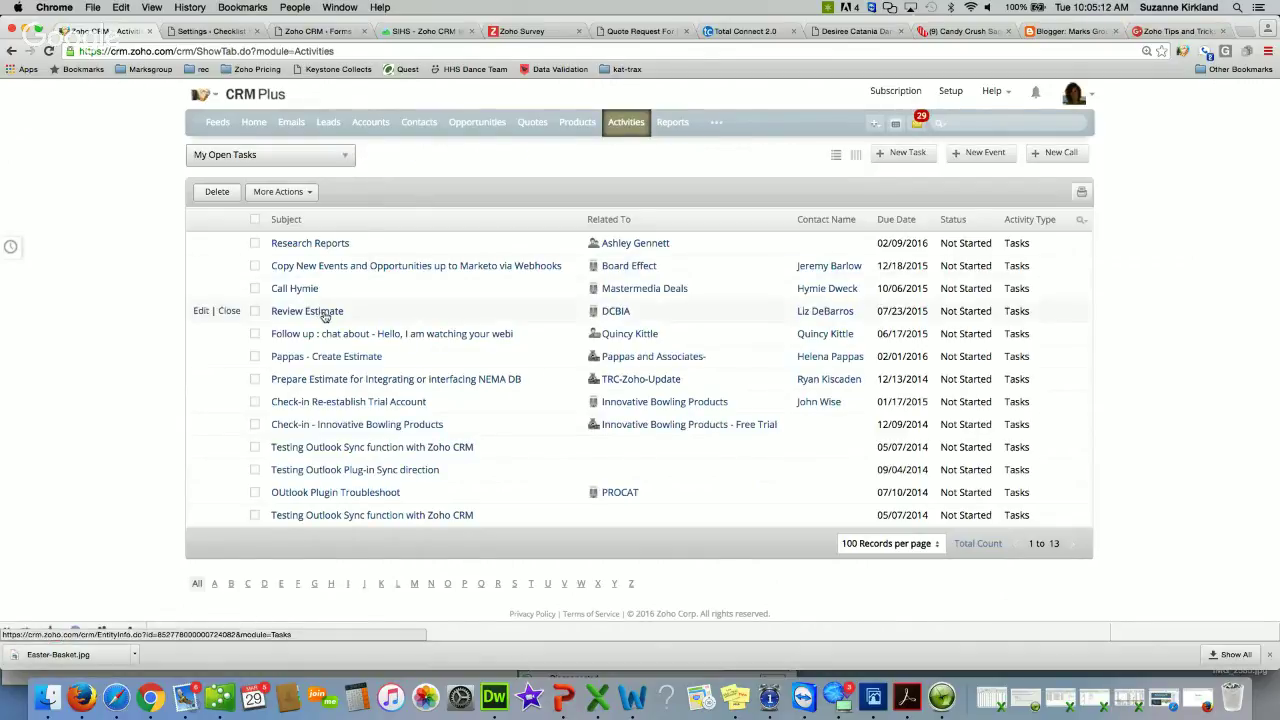
pyautogui.click(323, 314)
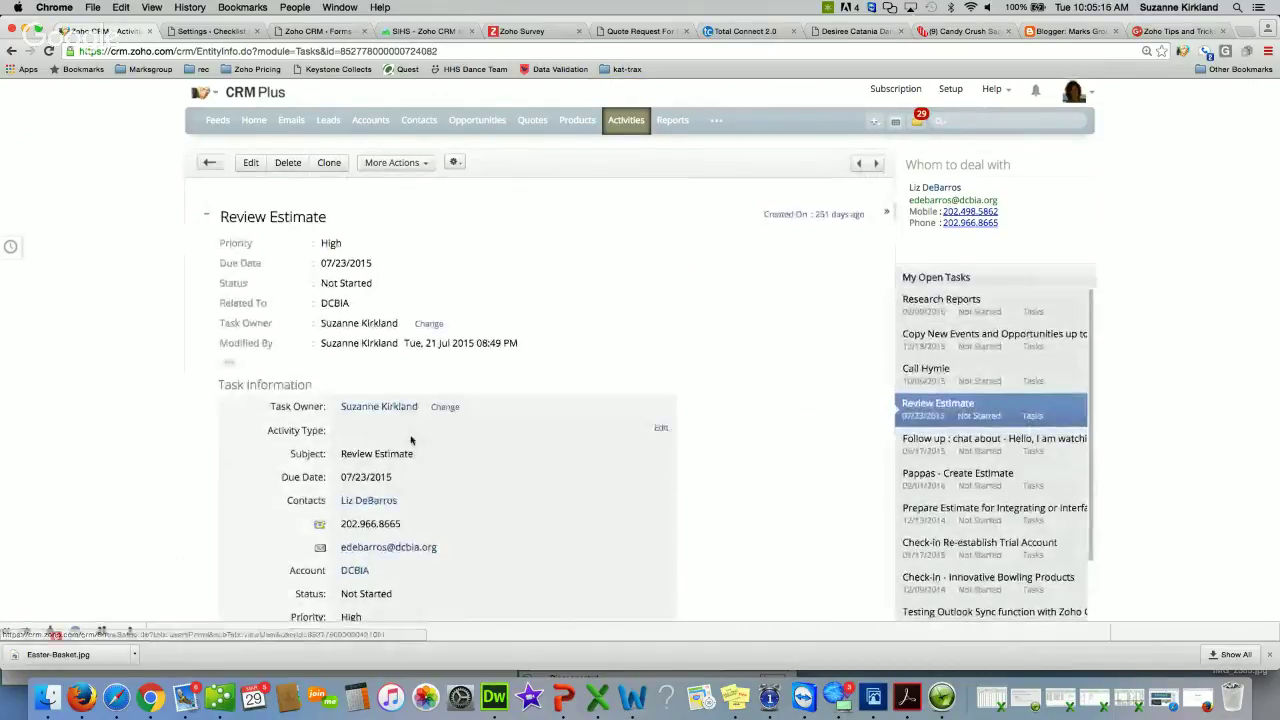
pyautogui.scroll(-3, 410, 440)
pyautogui.scroll(-3, 397, 510)
pyautogui.scroll(3, 397, 507)
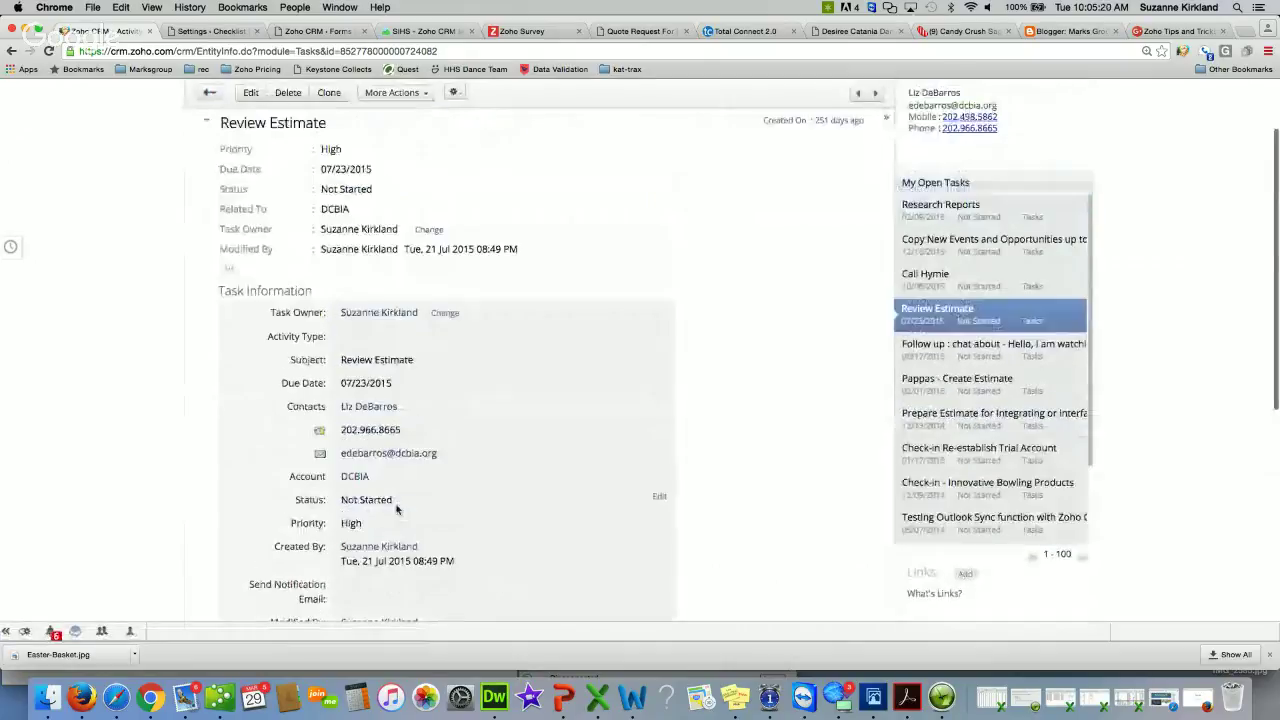
pyautogui.scroll(-6, 397, 509)
pyautogui.scroll(1, 397, 510)
pyautogui.scroll(10, 396, 510)
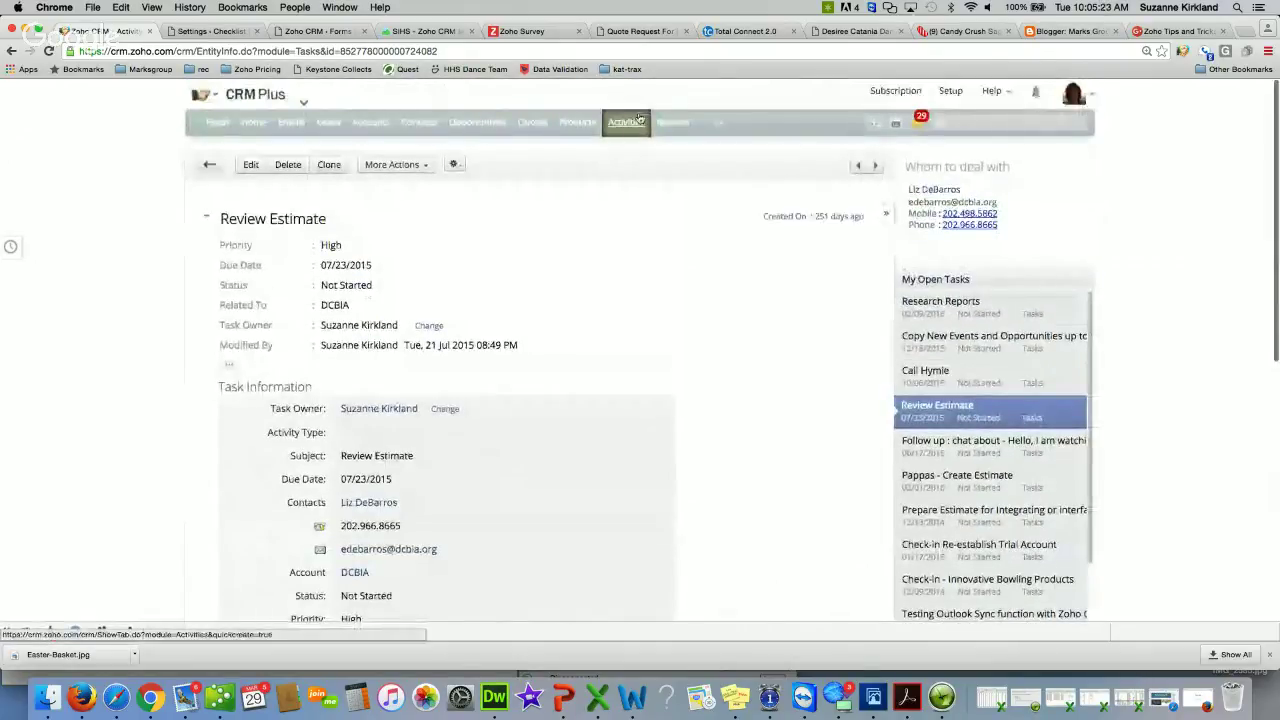
# Return to the My Open Tasks list and close the call task related to Mastermedia Deals.
pyautogui.click(627, 121)
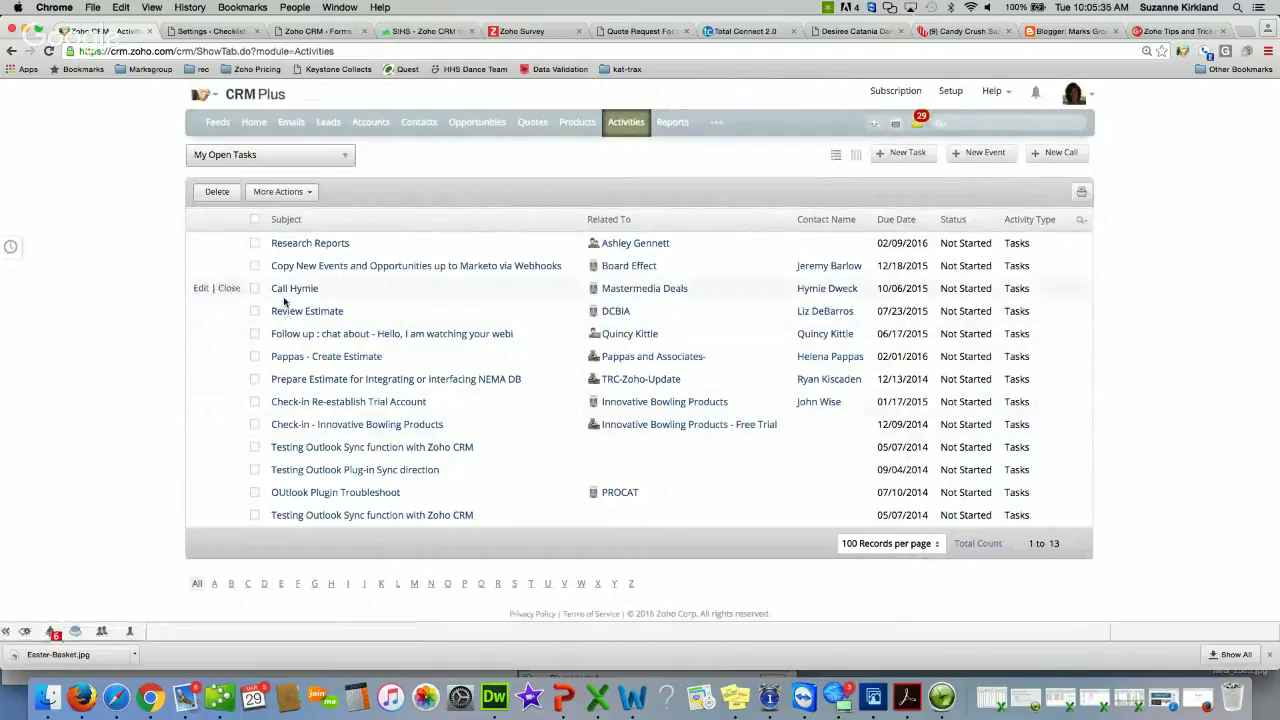
pyautogui.click(230, 290)
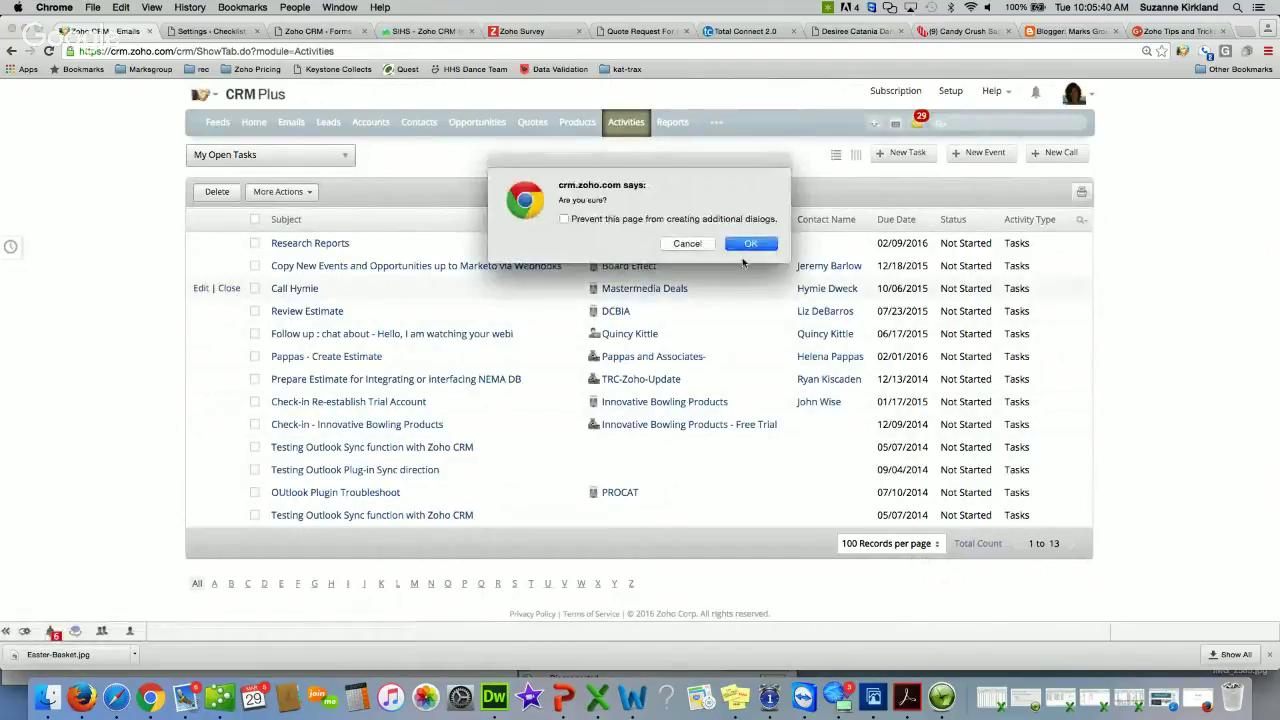
pyautogui.click(744, 246)
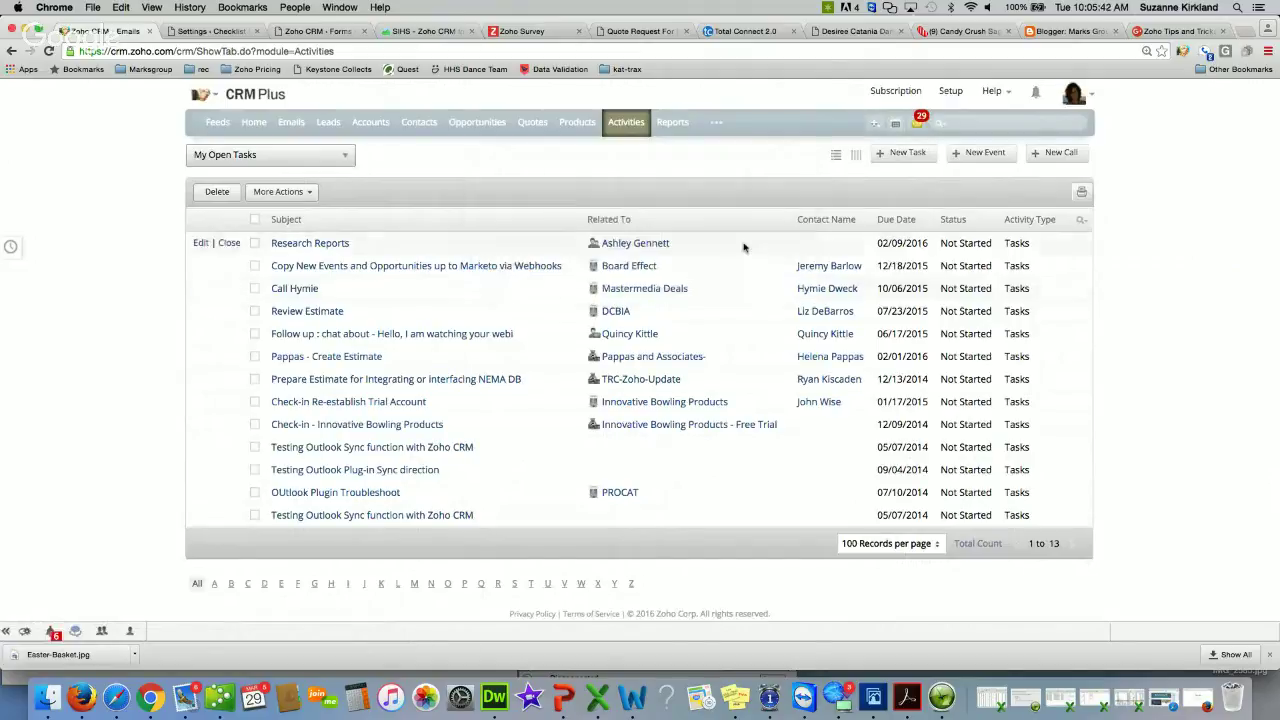
pyautogui.moveTo(437, 243)
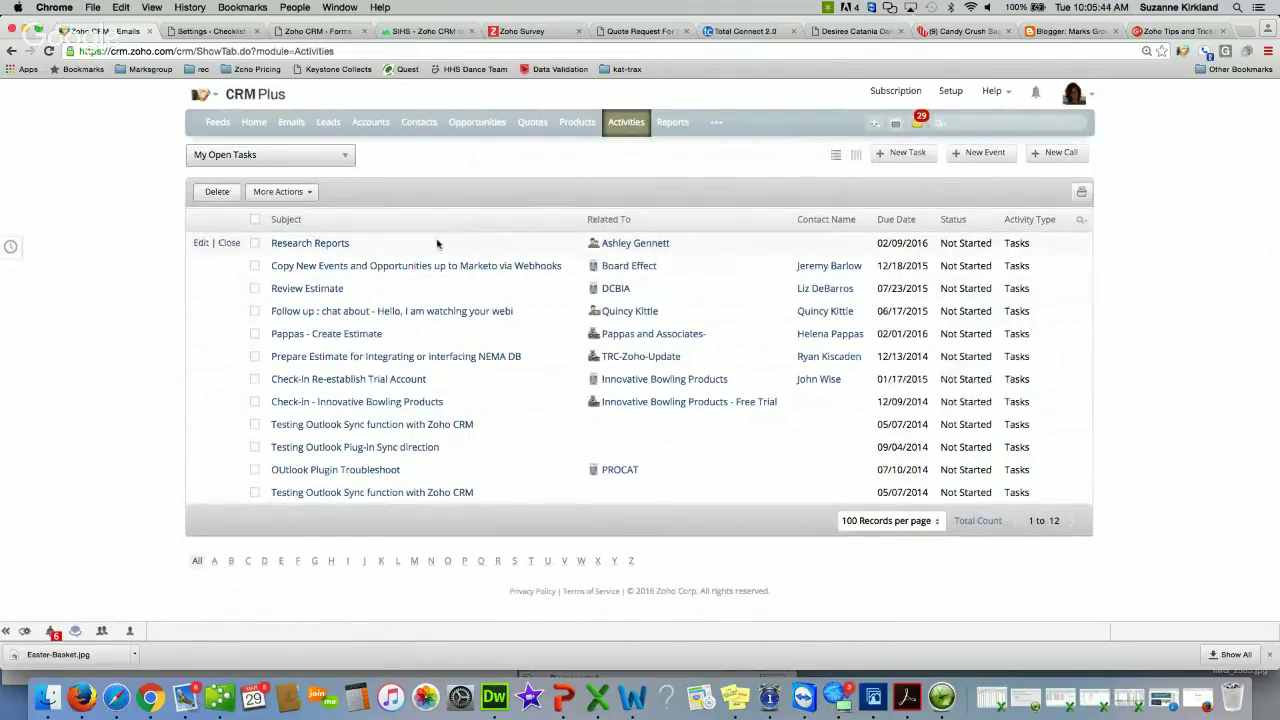
pyautogui.moveTo(225, 289)
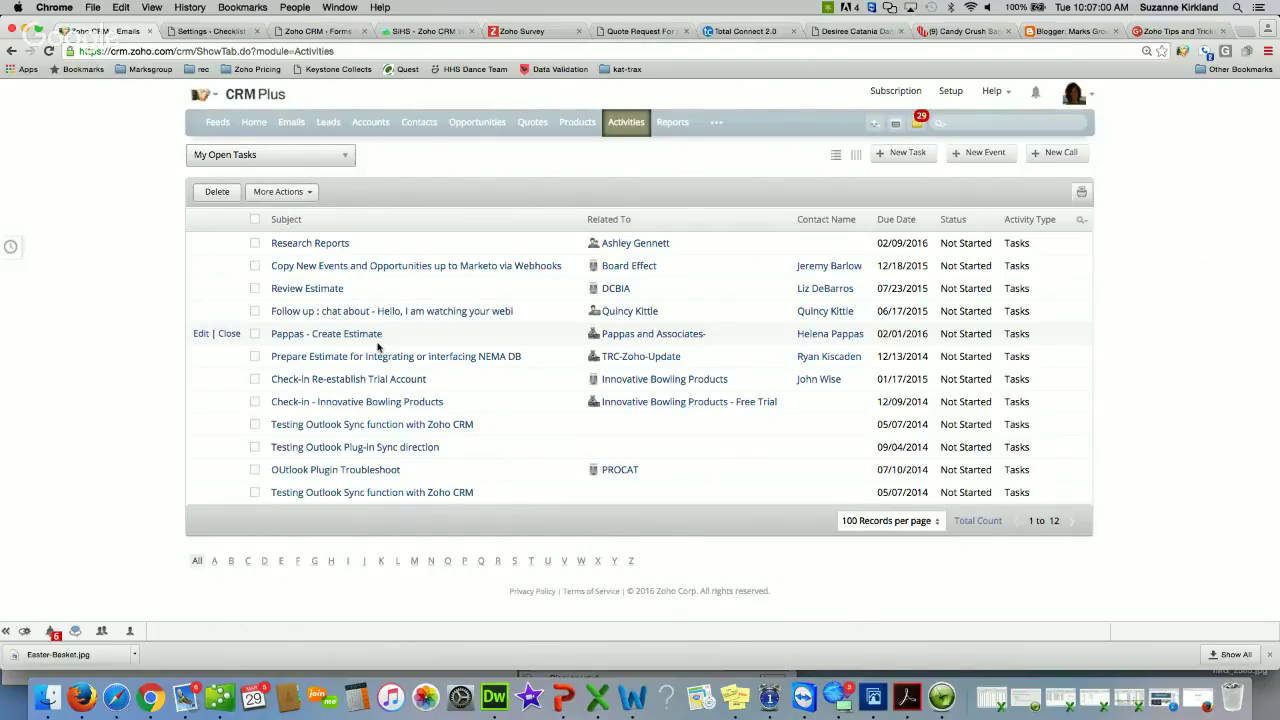
pyautogui.click(420, 123)
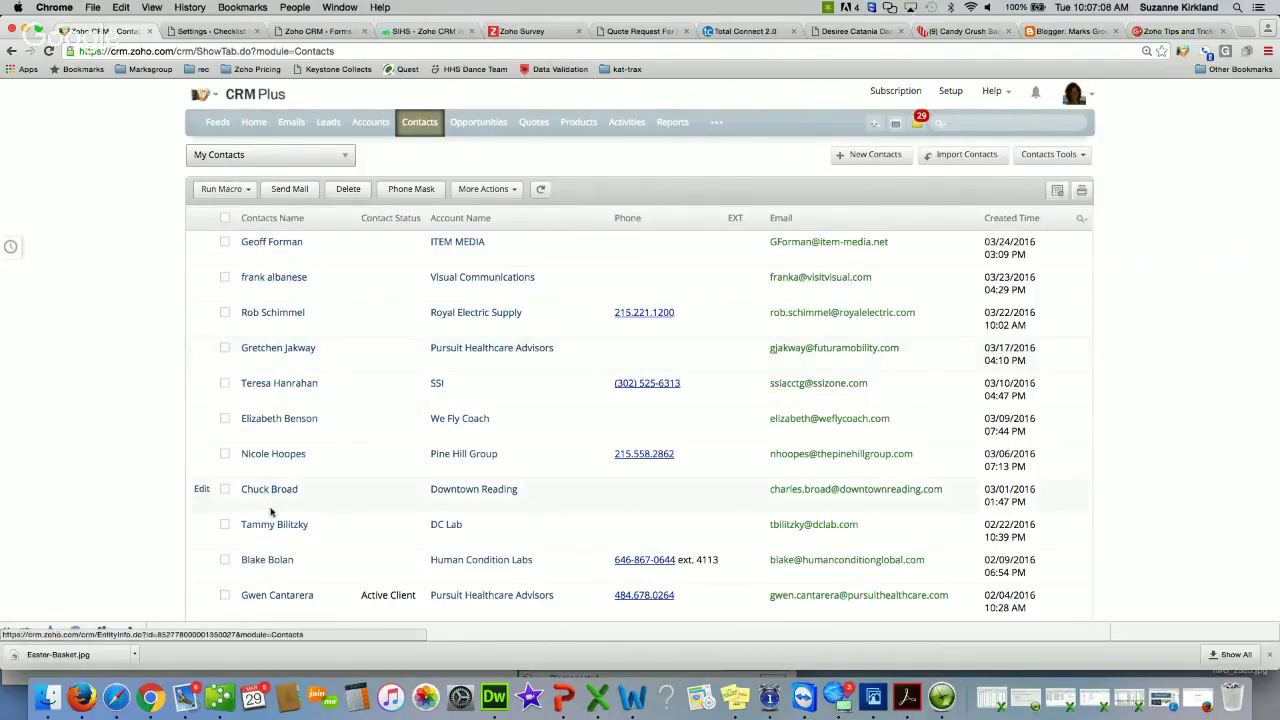
pyautogui.scroll(-2, 271, 524)
pyautogui.scroll(2, 270, 500)
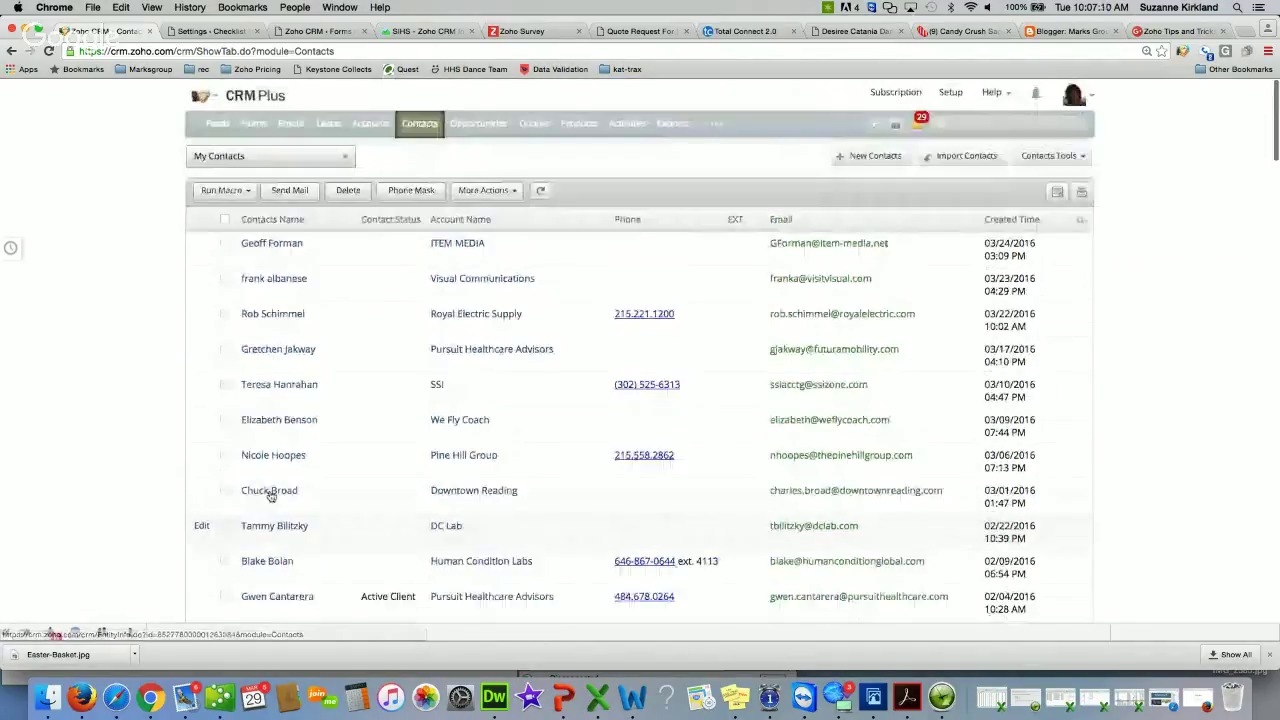
# Open the Atlantic Energy Concepts lead from My Active Leads and go to its Attachments section.
pyautogui.click(328, 123)
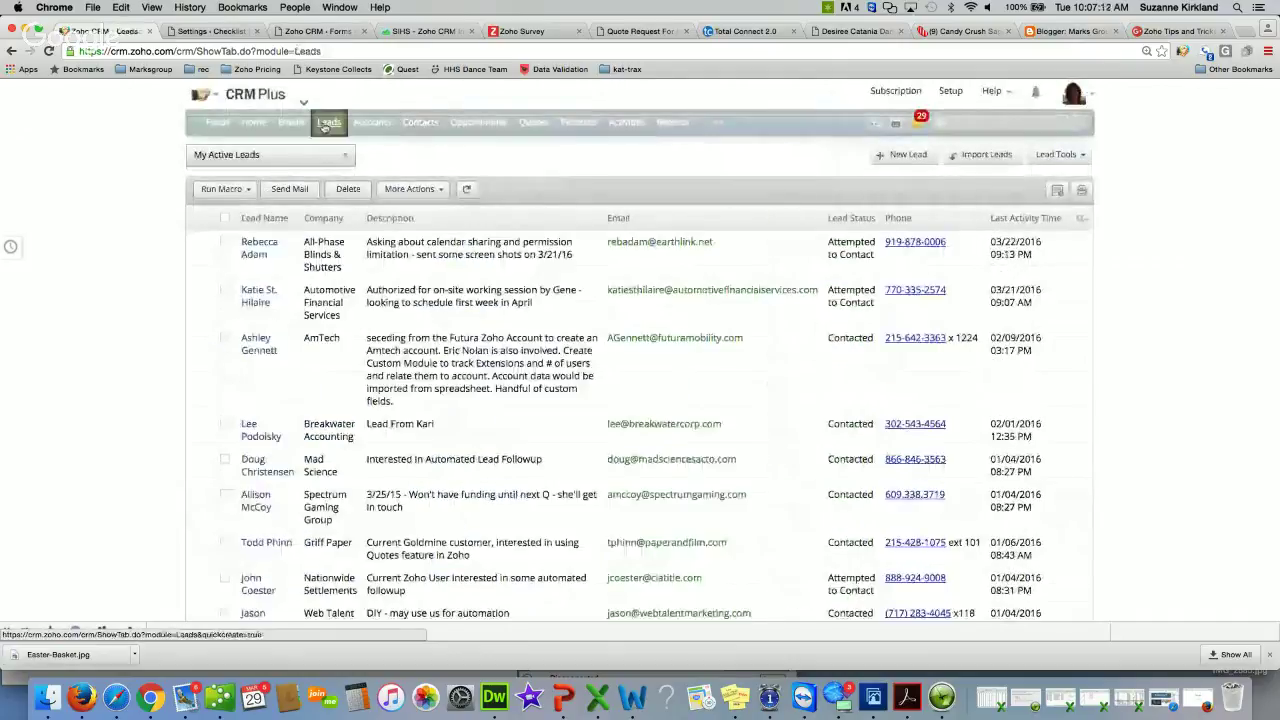
pyautogui.scroll(-3, 271, 448)
pyautogui.scroll(-3, 271, 448)
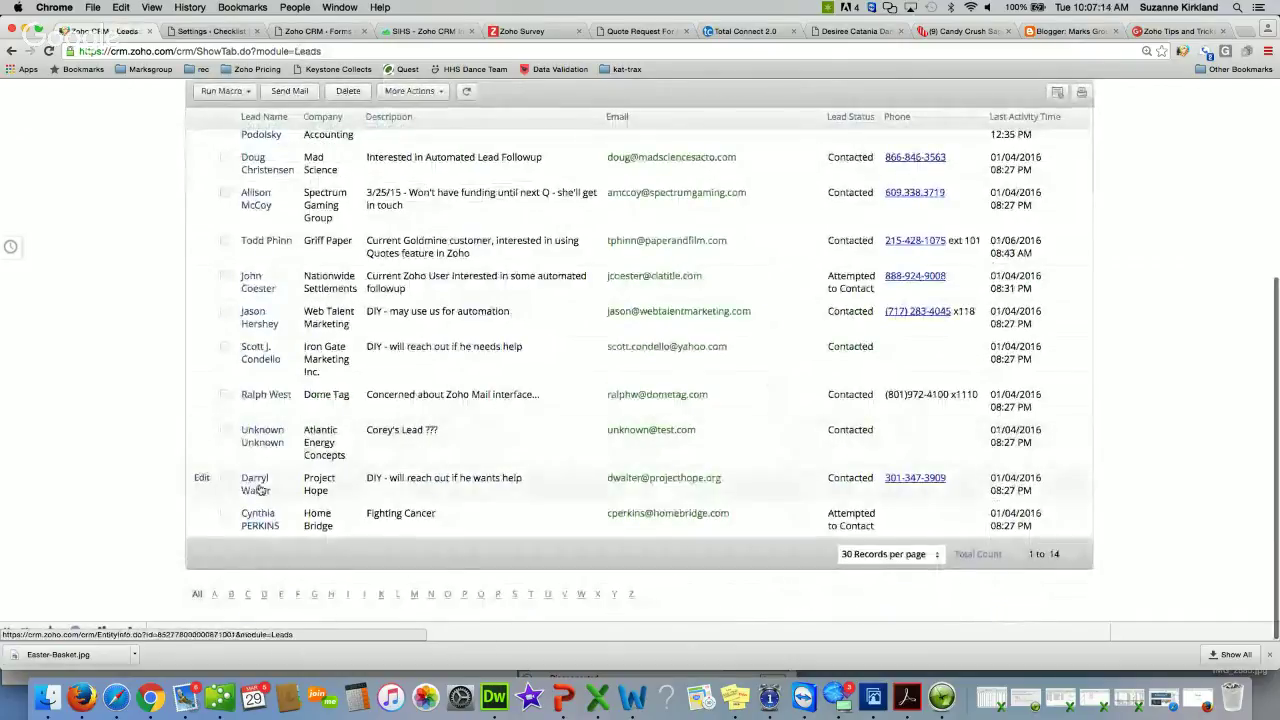
pyautogui.scroll(5, 270, 400)
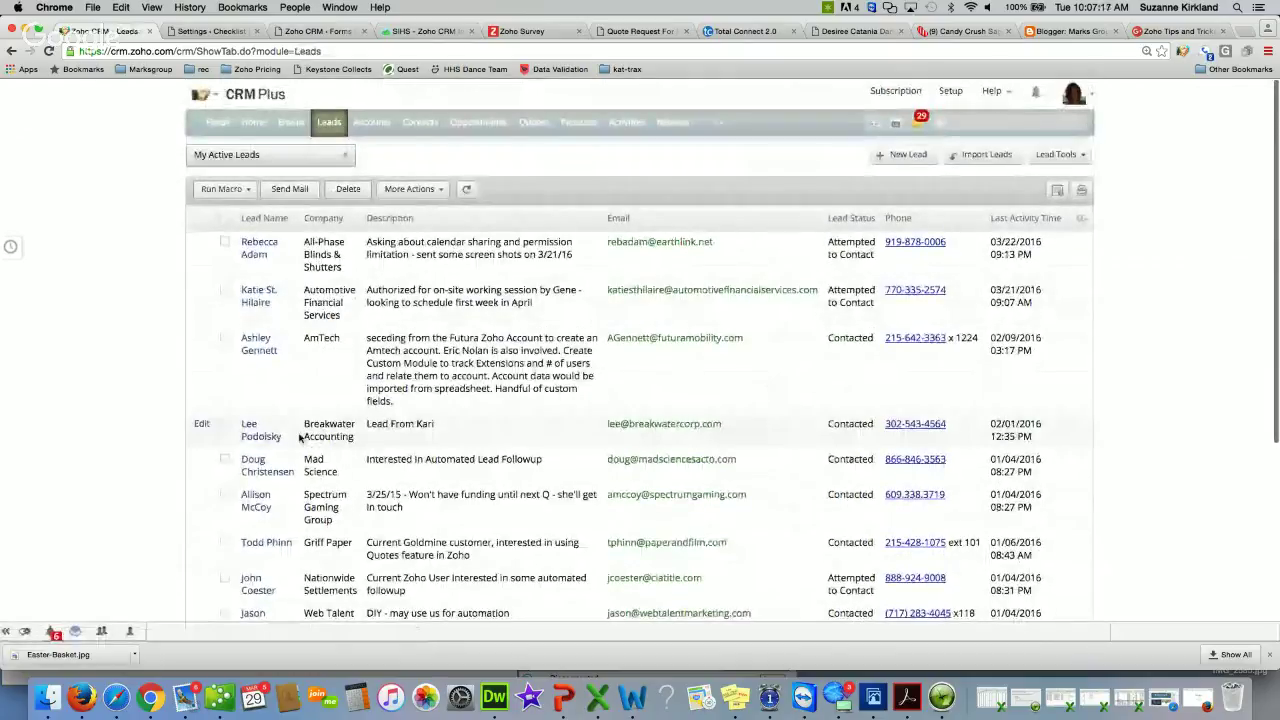
pyautogui.scroll(-2, 290, 500)
pyautogui.scroll(-5, 278, 570)
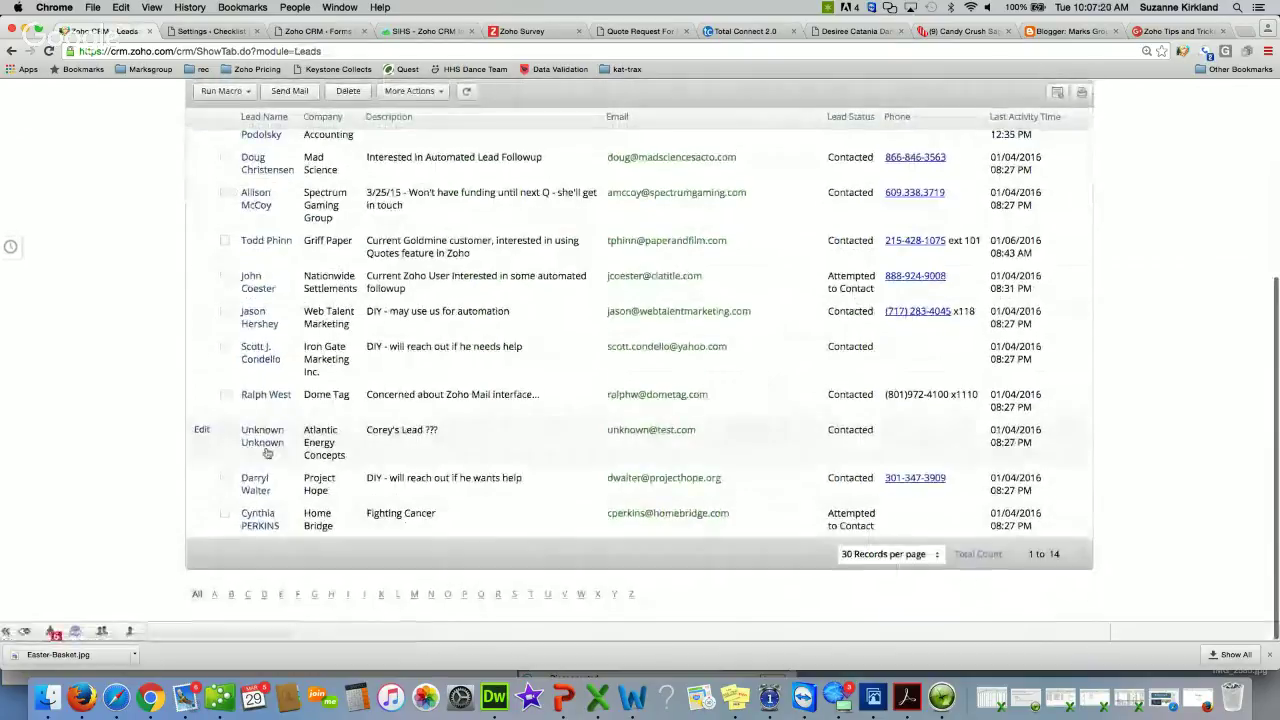
pyautogui.click(258, 594)
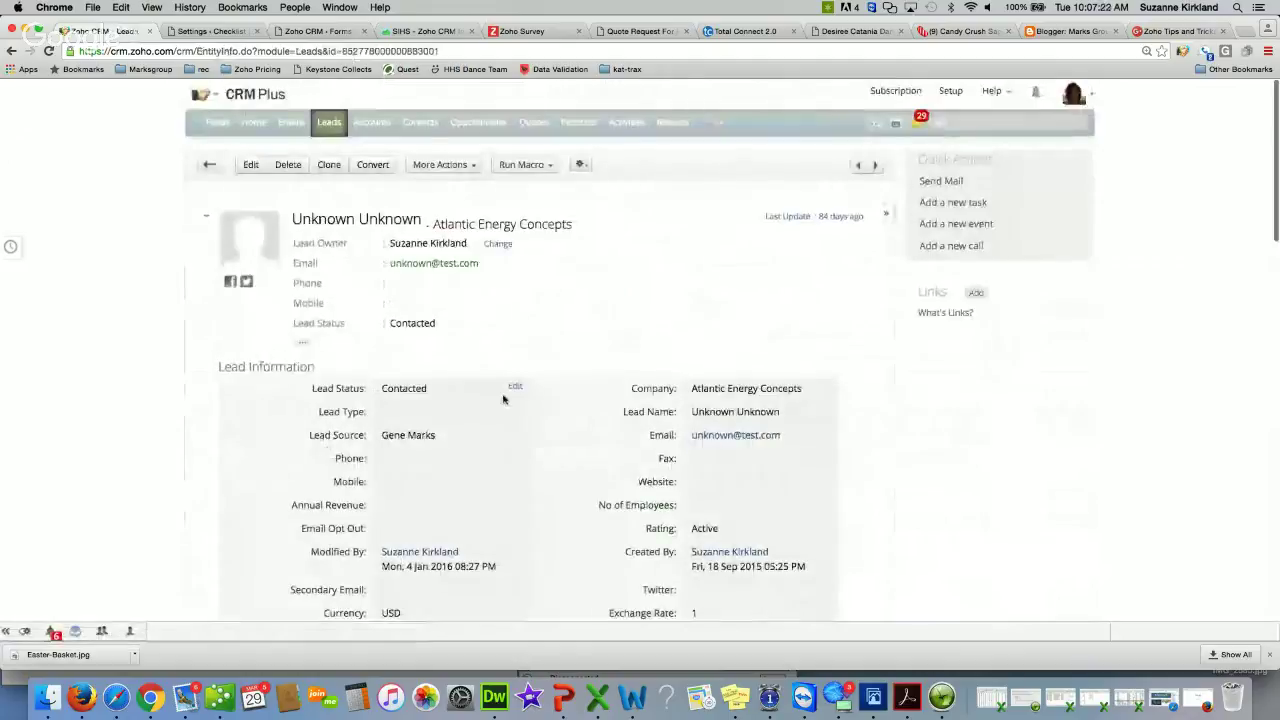
pyautogui.scroll(-5, 503, 399)
pyautogui.scroll(-8, 503, 399)
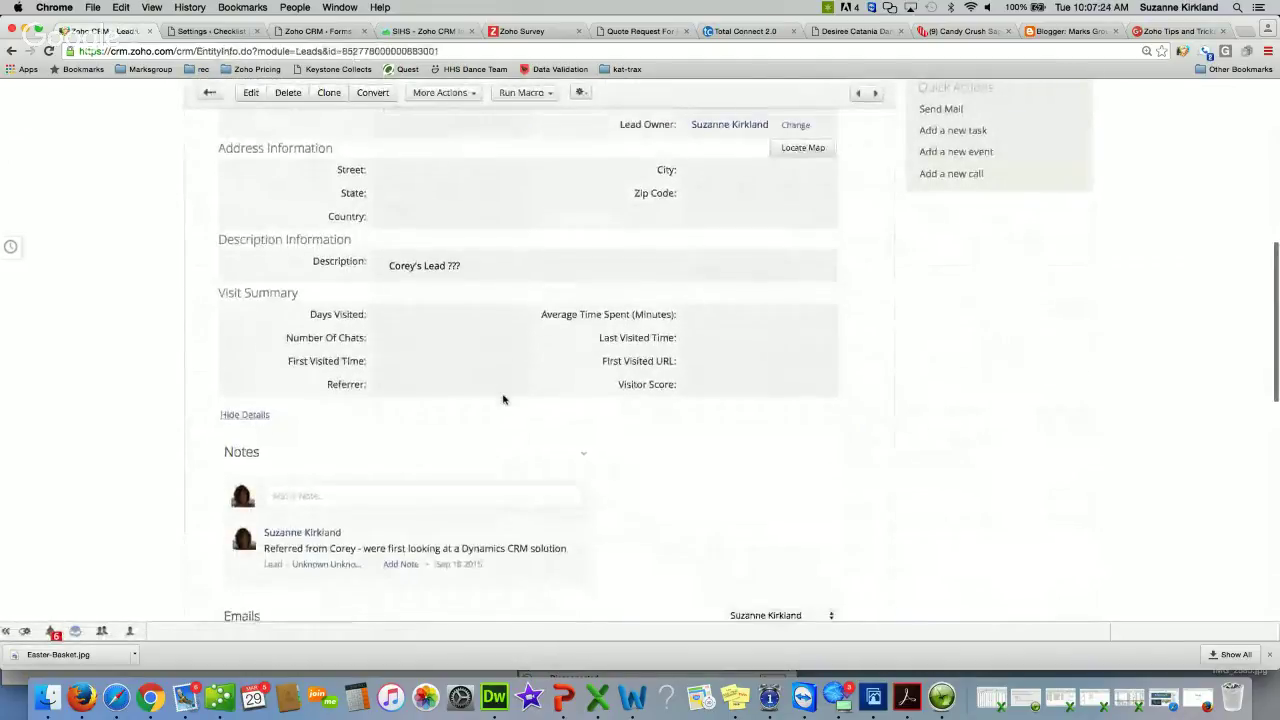
pyautogui.scroll(-5, 503, 397)
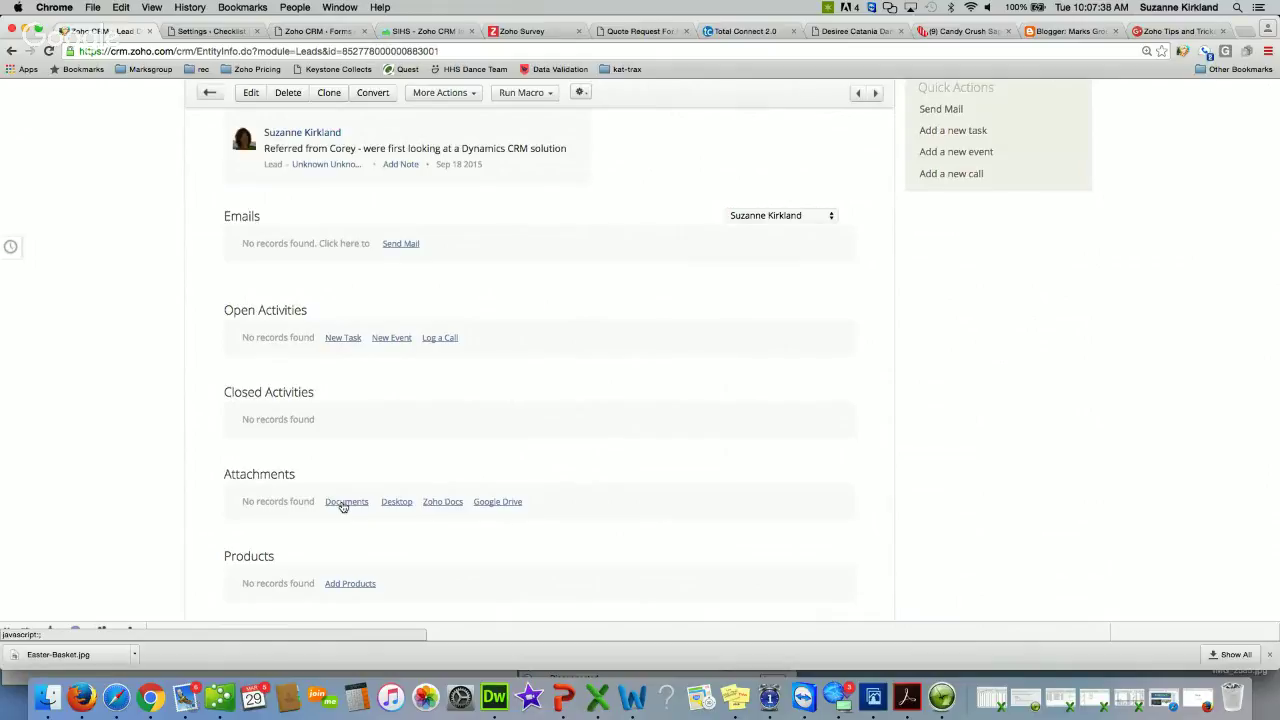
# Attach the desktop file Easter-Basket.jpg to the Atlantic Energy Concepts lead.
pyautogui.click(396, 501)
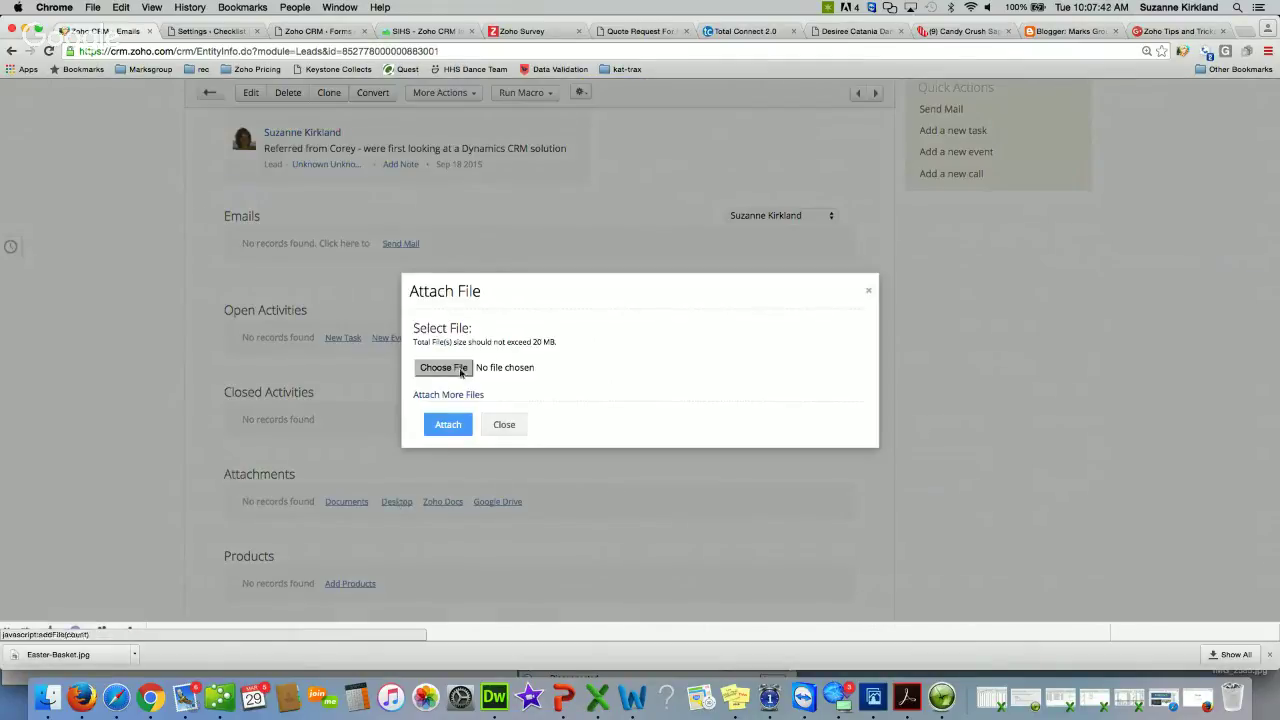
pyautogui.click(462, 369)
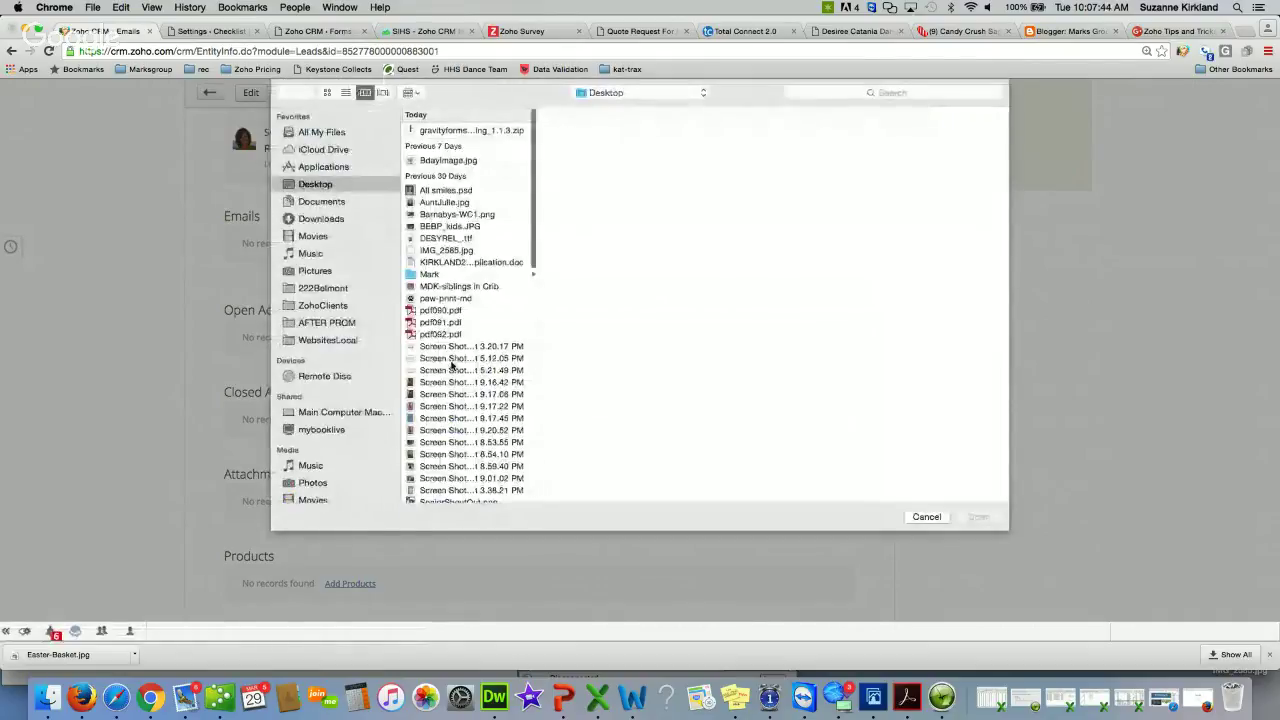
pyautogui.scroll(1, 487, 292)
pyautogui.scroll(-10, 487, 293)
pyautogui.scroll(-10, 487, 293)
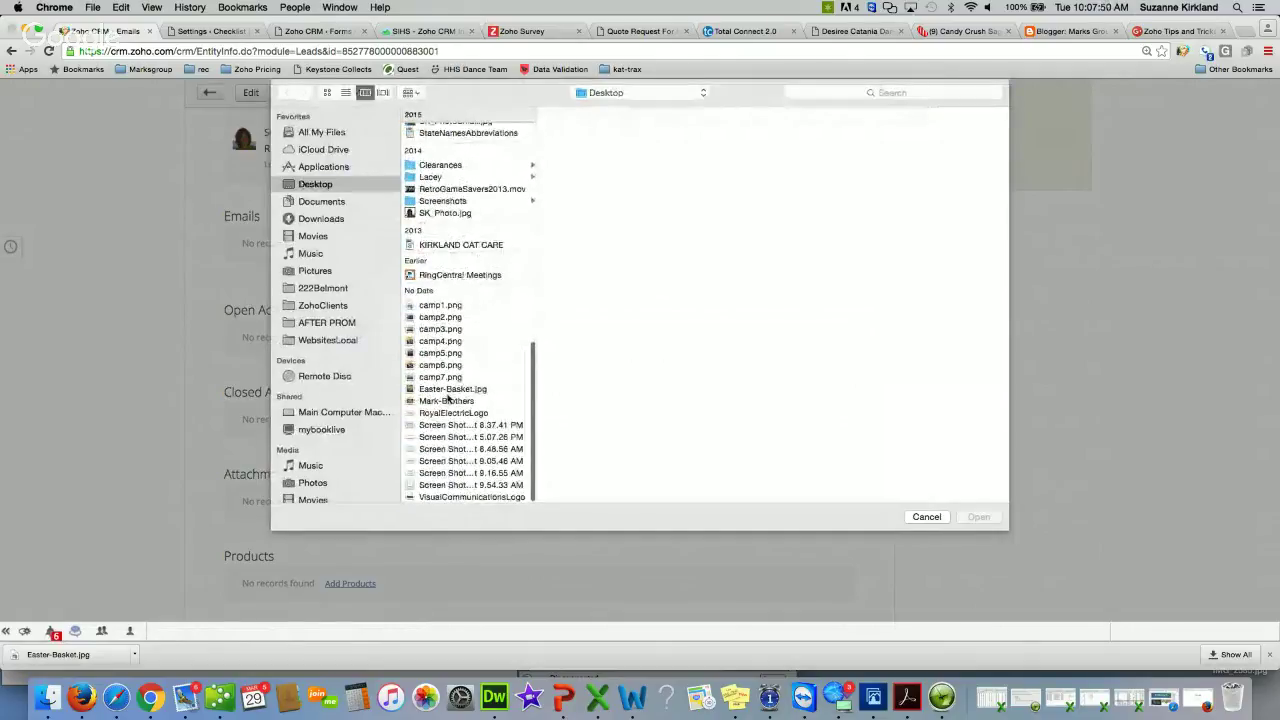
pyautogui.click(447, 390)
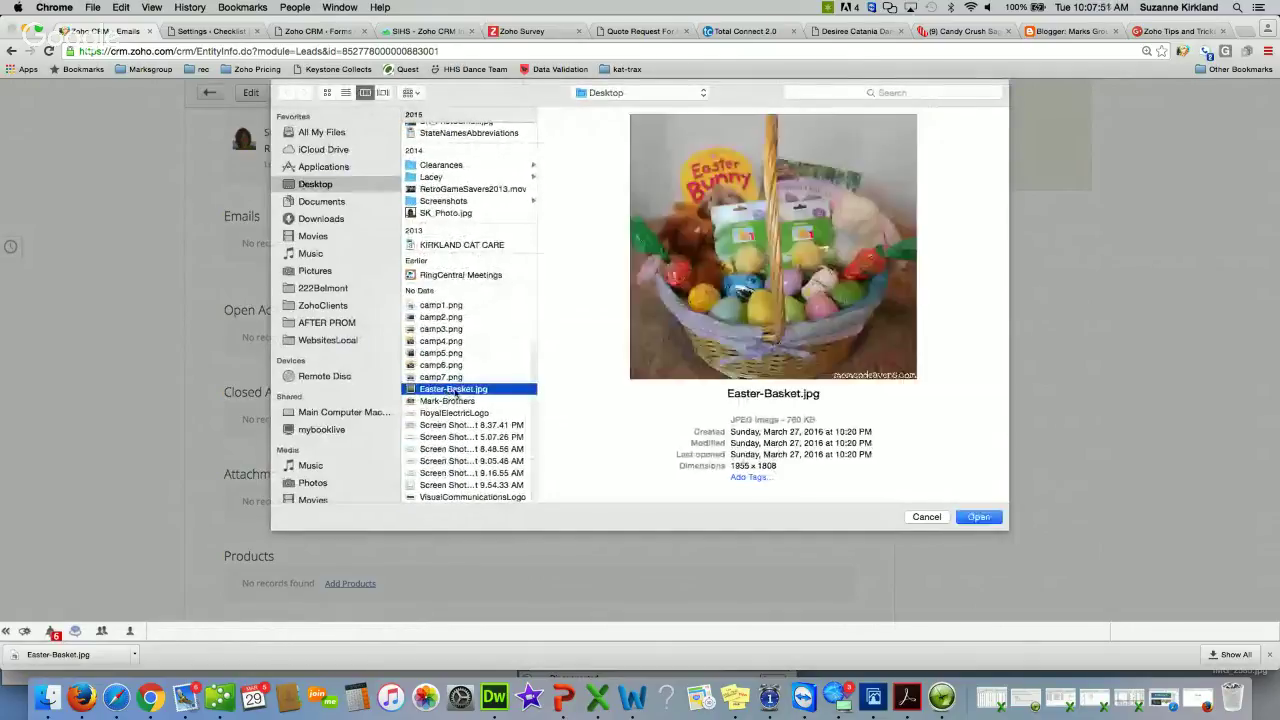
pyautogui.click(978, 517)
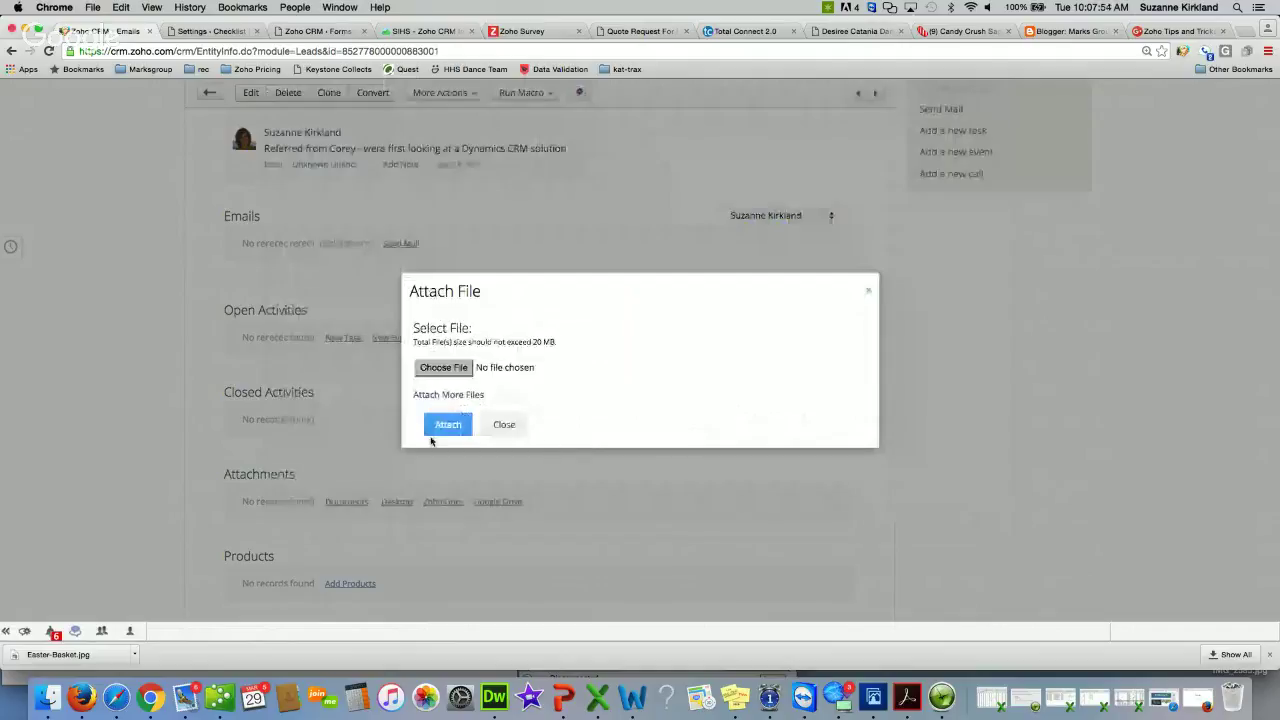
pyautogui.click(447, 425)
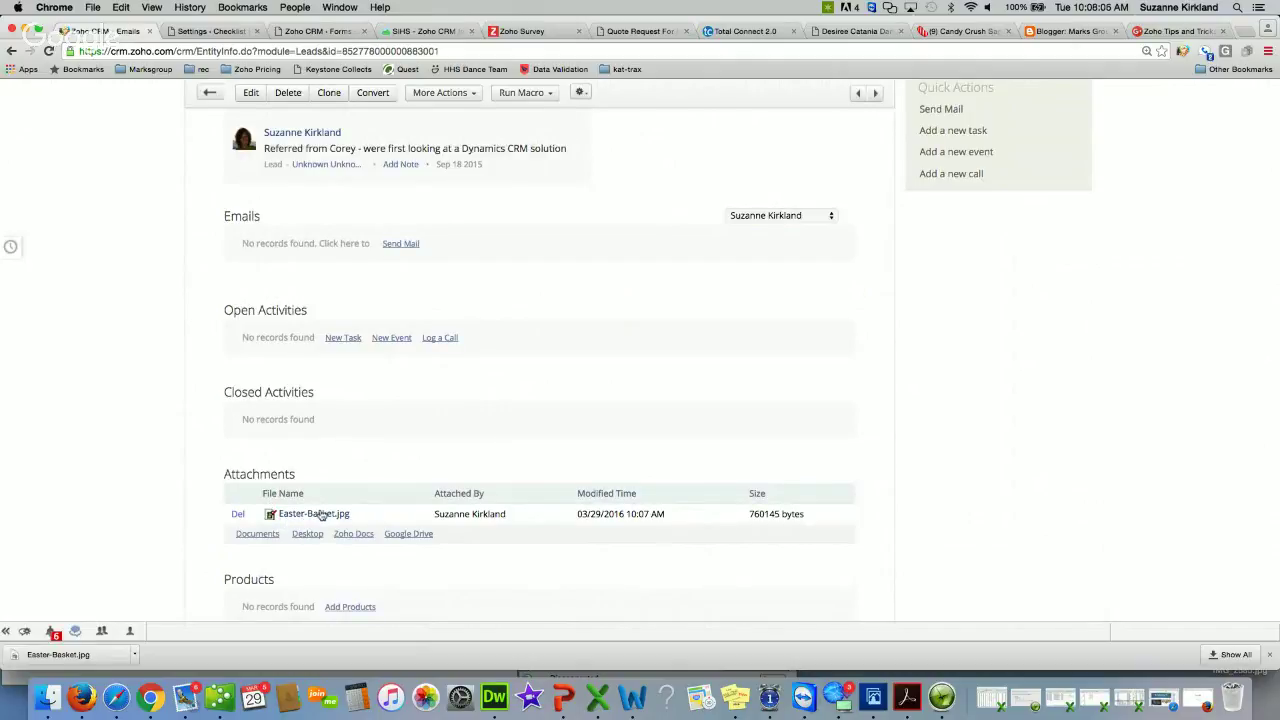
pyautogui.moveTo(321, 515)
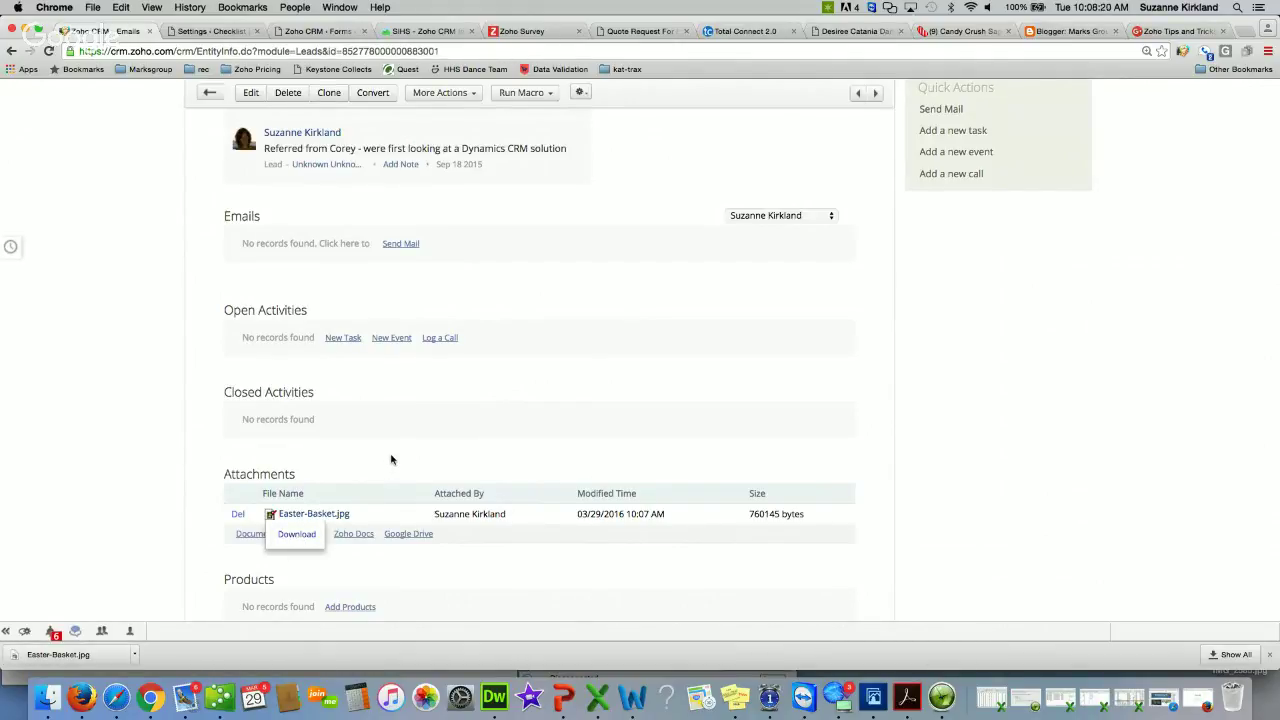
pyautogui.scroll(-2, 391, 459)
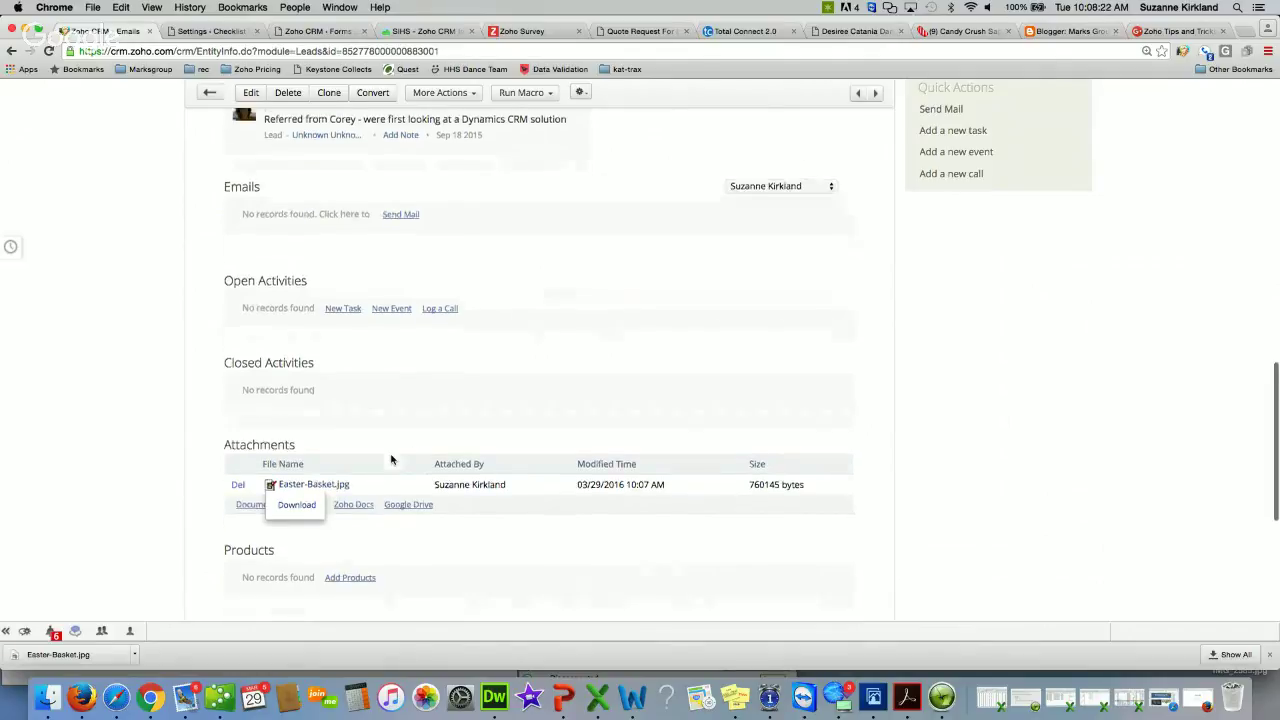
pyautogui.scroll(-3, 431, 507)
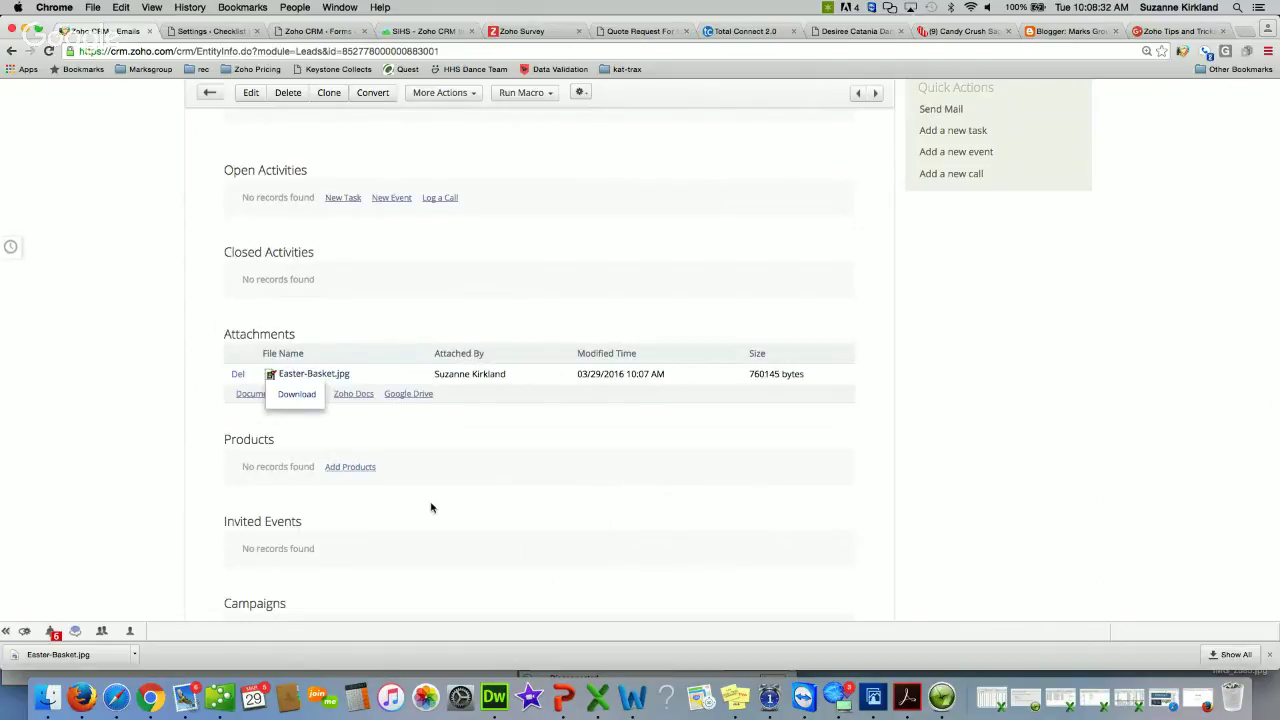
# Start a new note on the Atlantic Energy Concepts lead and attach the desktop file Easter-Basket.jpg to it.
pyautogui.scroll(10, 431, 507)
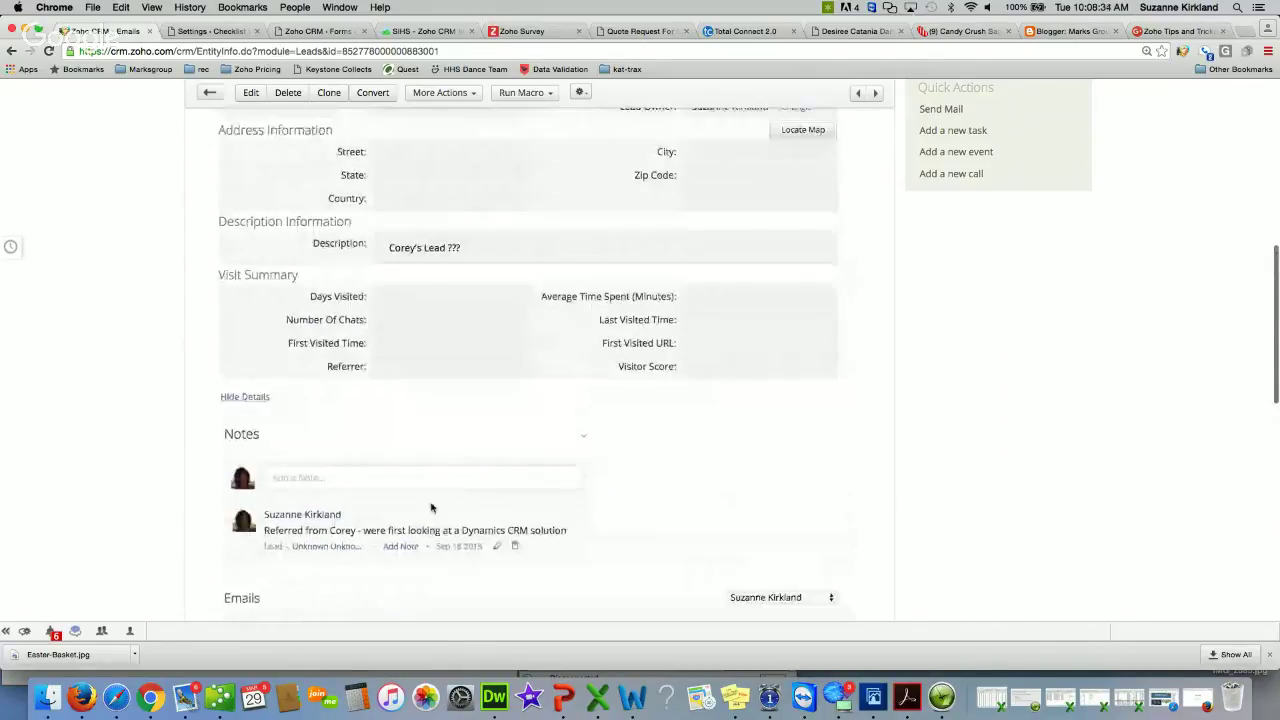
pyautogui.click(345, 478)
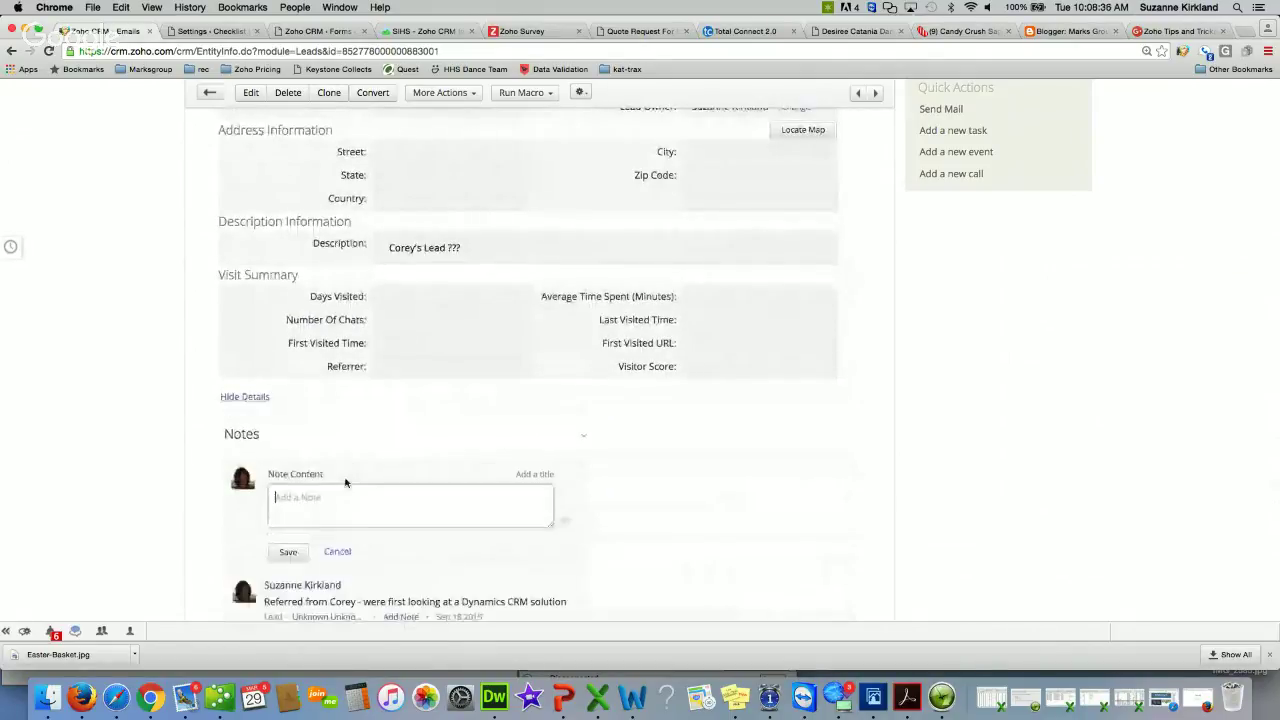
pyautogui.click(566, 521)
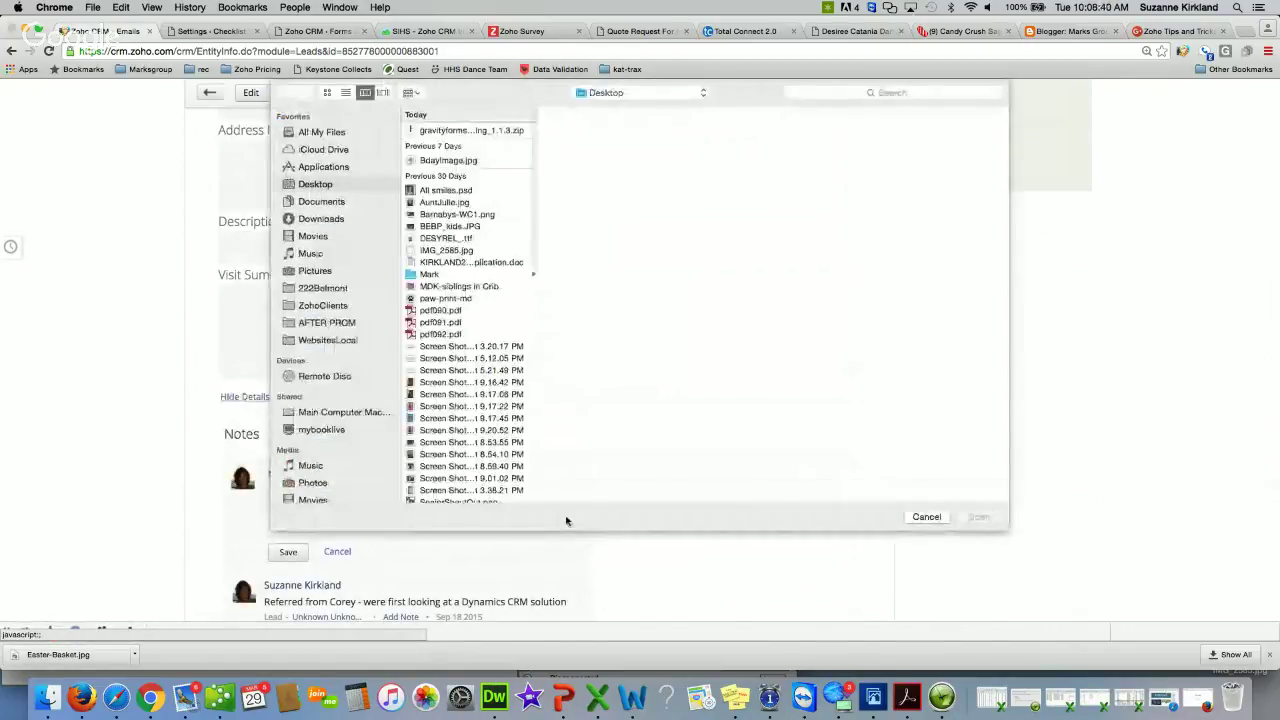
pyautogui.scroll(-15, 487, 408)
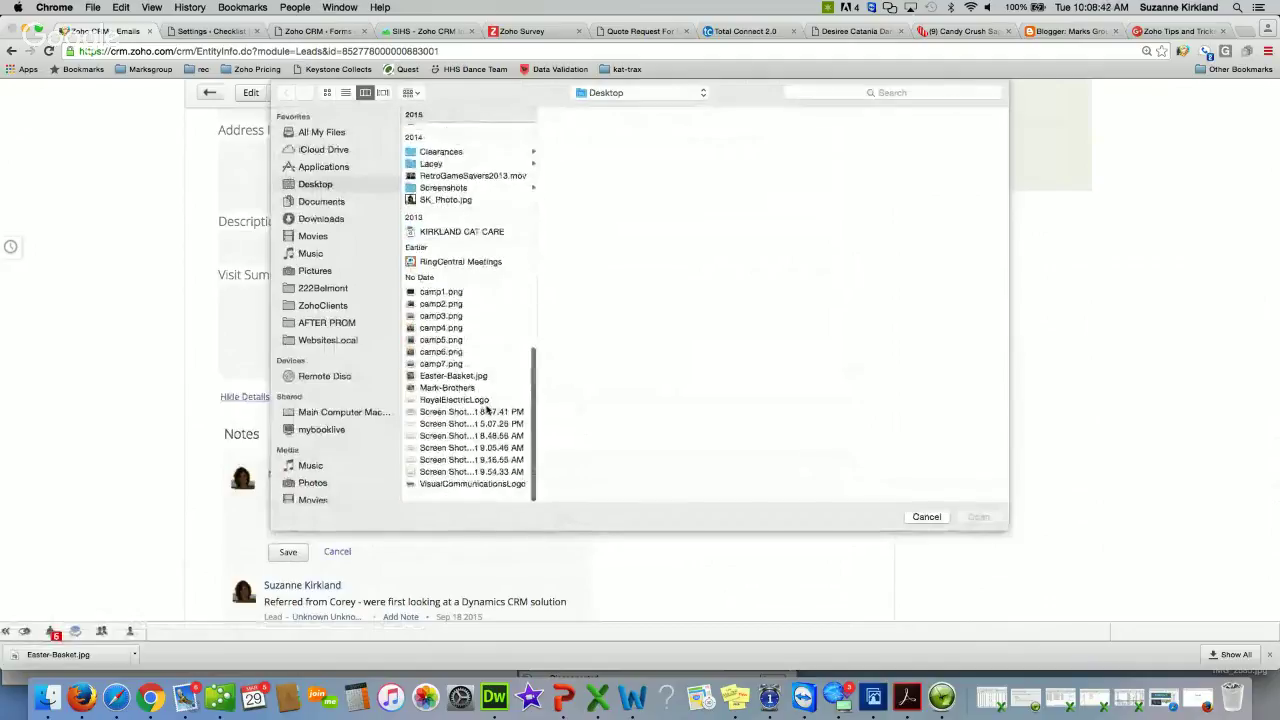
pyautogui.click(452, 389)
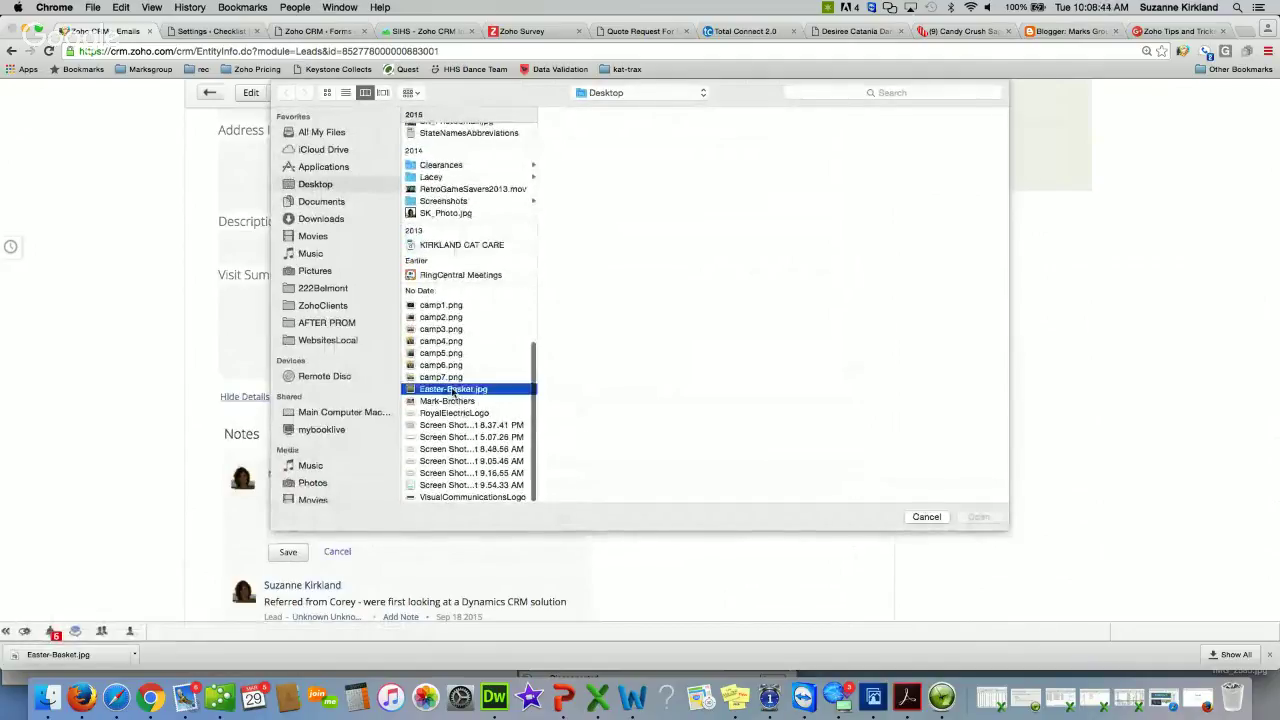
pyautogui.click(979, 516)
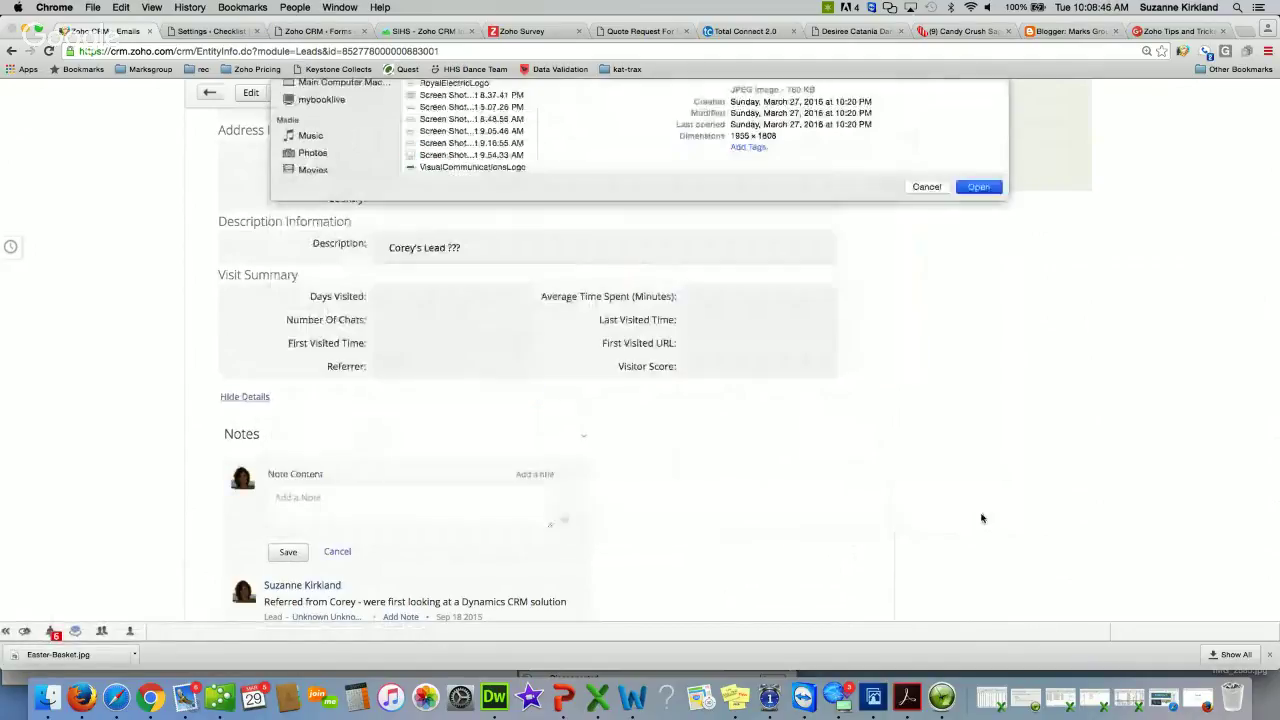
# Enter "Easter Basket" as the note content and save the note.
pyautogui.click(352, 502)
pyautogui.write('Easter Basket')
pyautogui.click(288, 568)
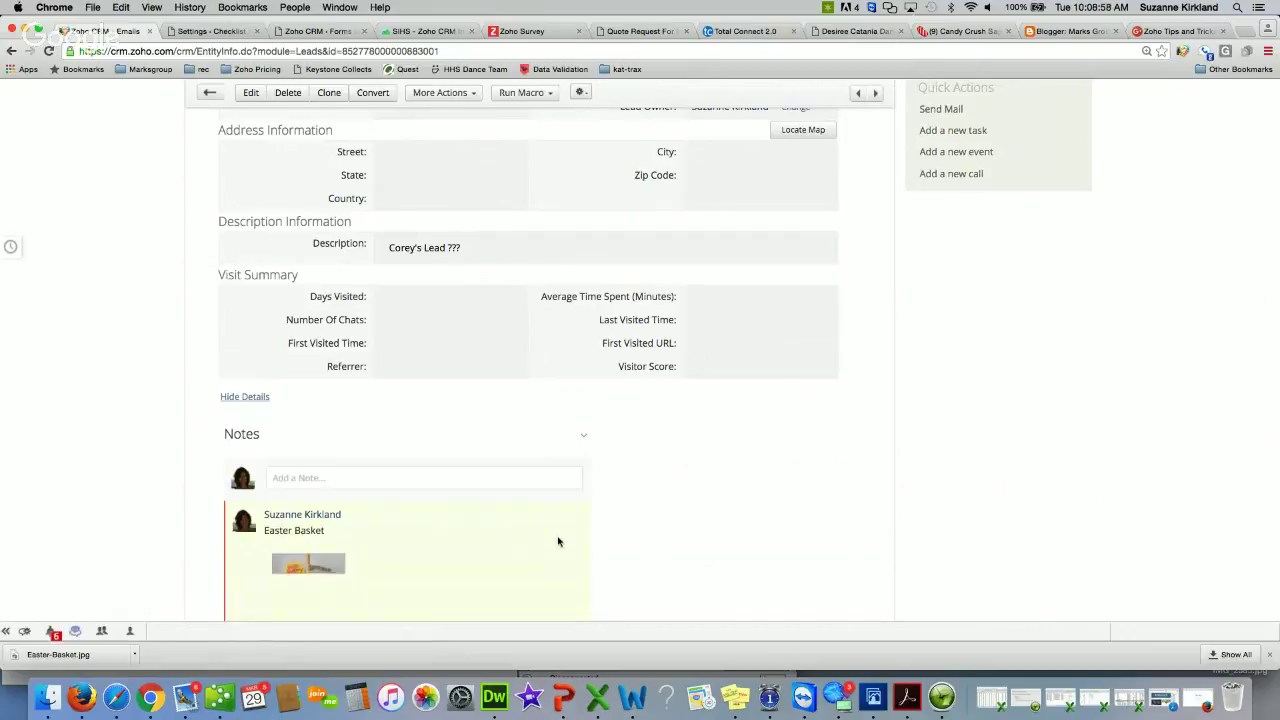
# Preview the Easter-Basket.jpg image attached to the new note.
pyautogui.scroll(-3, 616, 555)
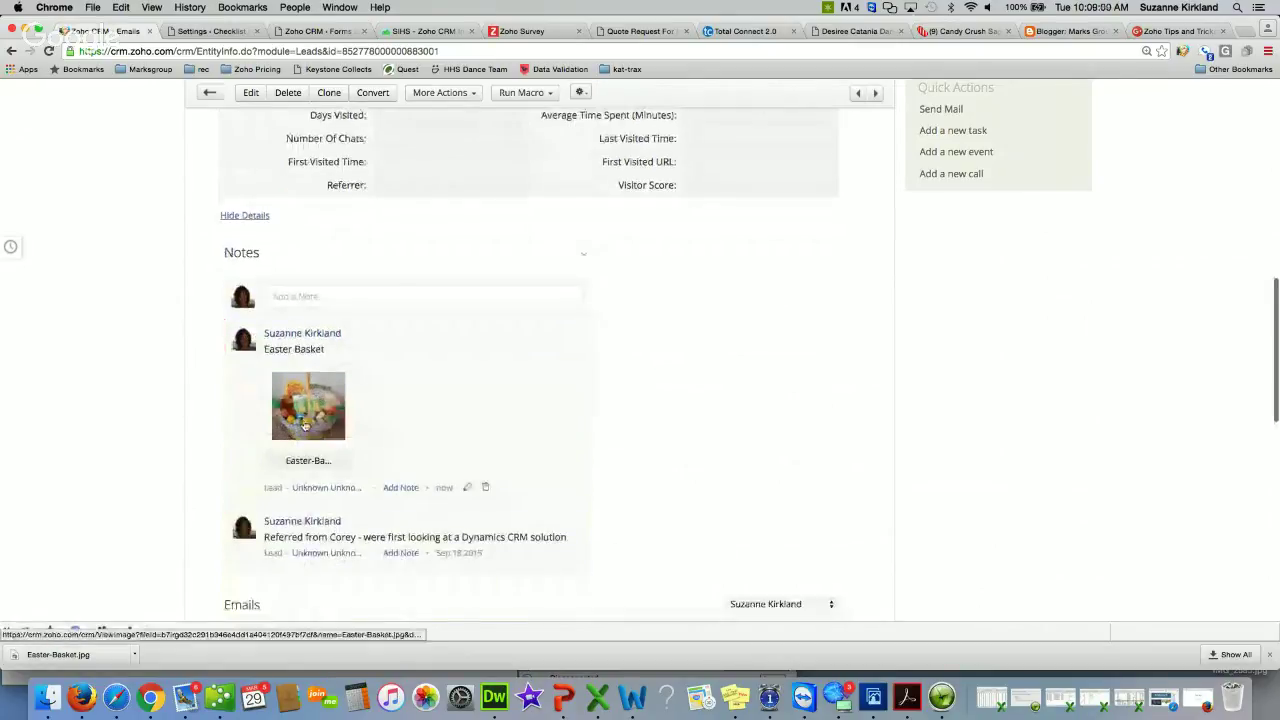
pyautogui.click(316, 410)
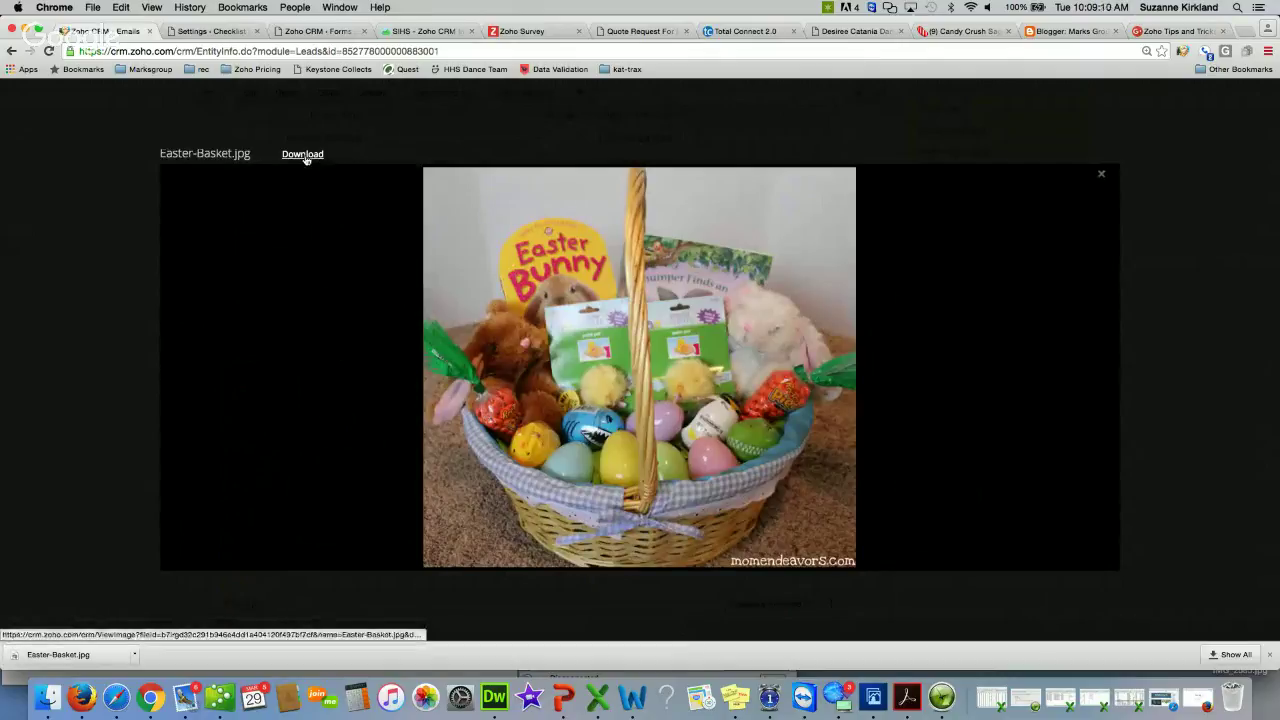
# Leave the image preview for the My Active Leads list and reopen the Atlantic Energy Concepts lead.
pyautogui.click(11, 51)
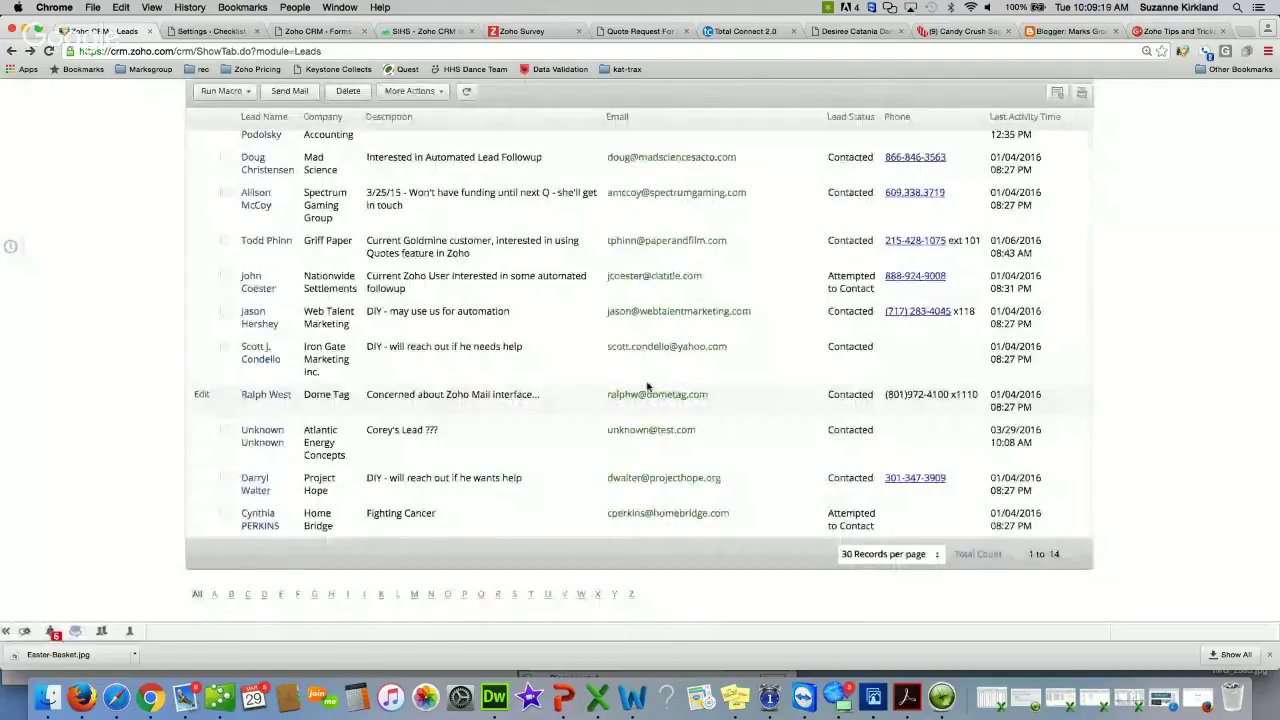
pyautogui.scroll(5, 620, 380)
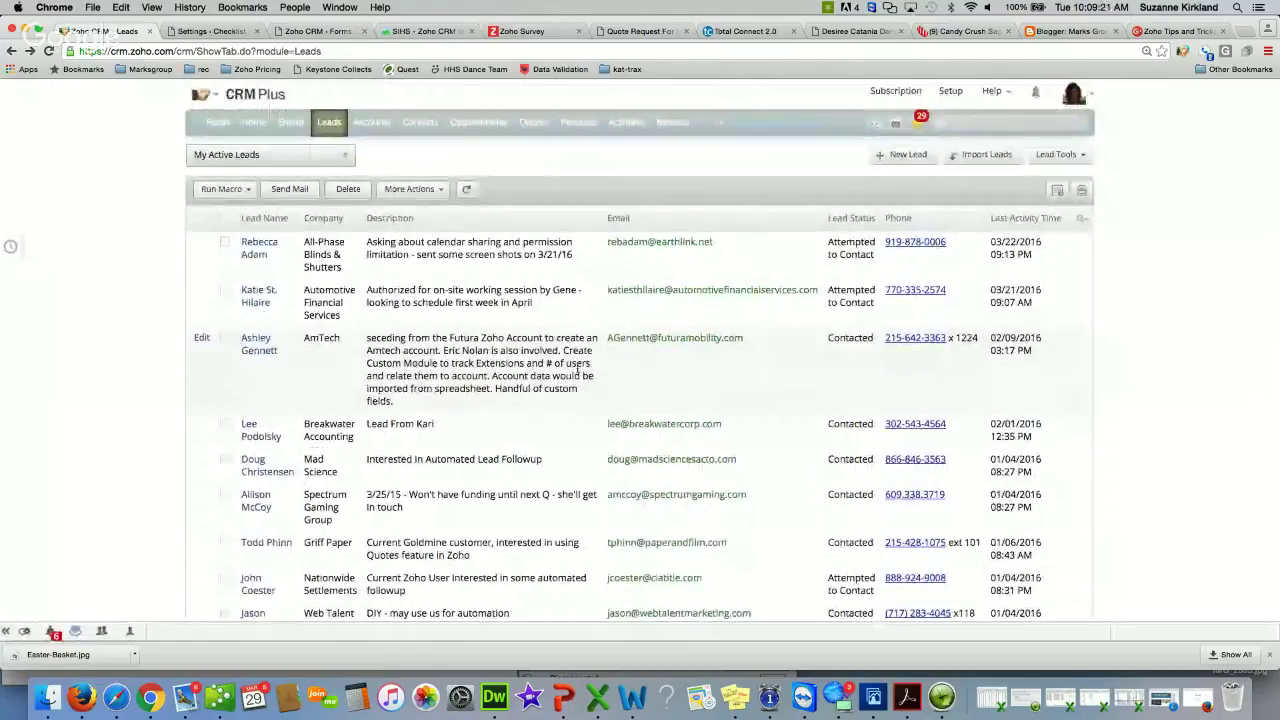
pyautogui.moveTo(371, 151)
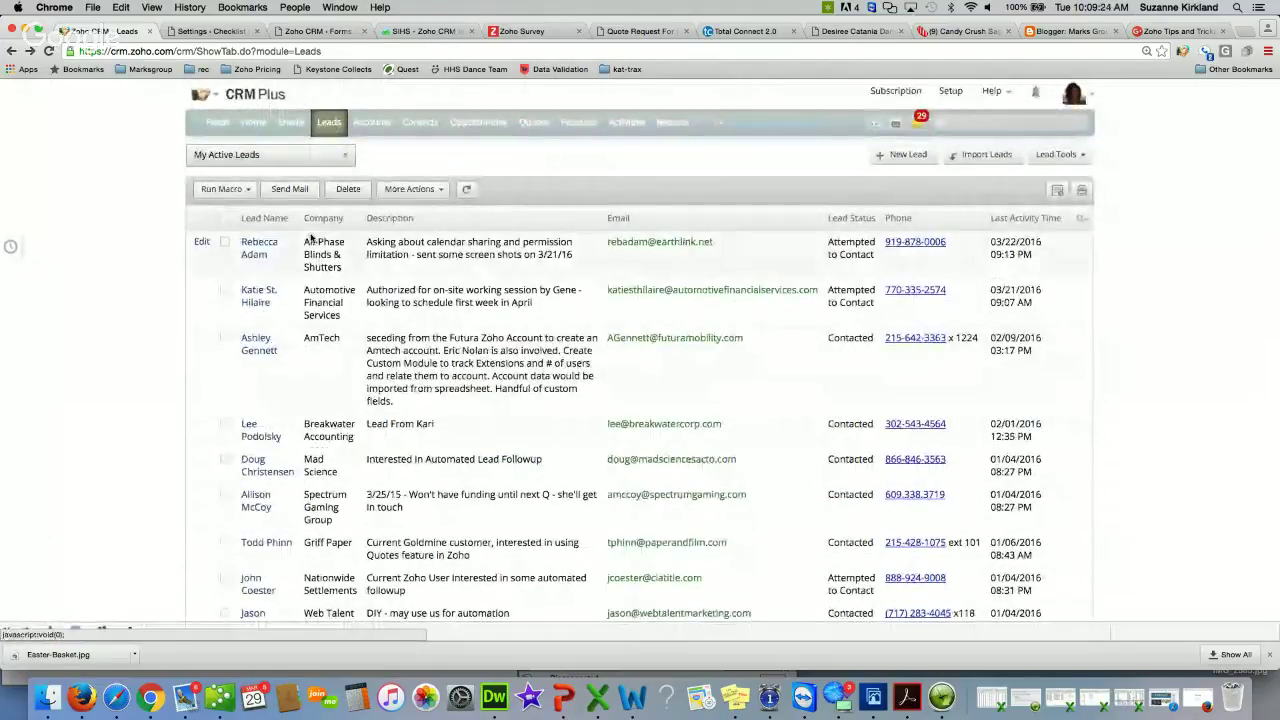
pyautogui.scroll(-3, 351, 376)
pyautogui.scroll(-1, 351, 376)
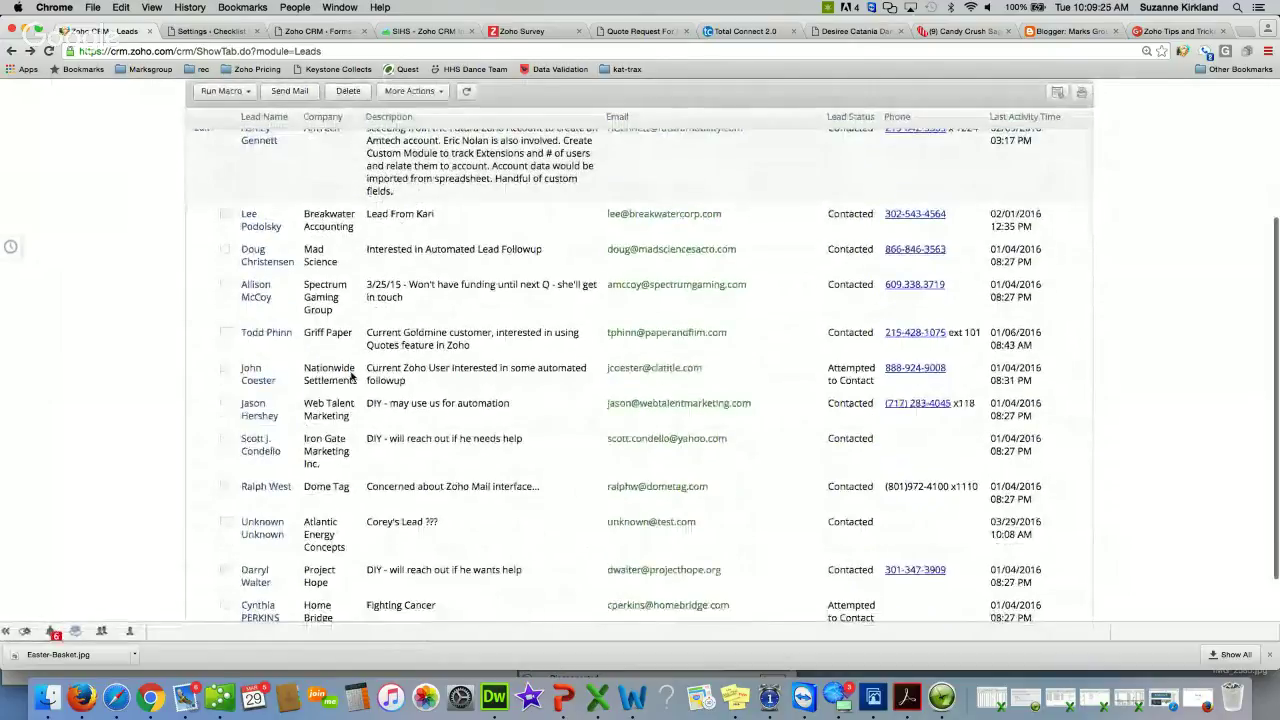
pyautogui.click(262, 522)
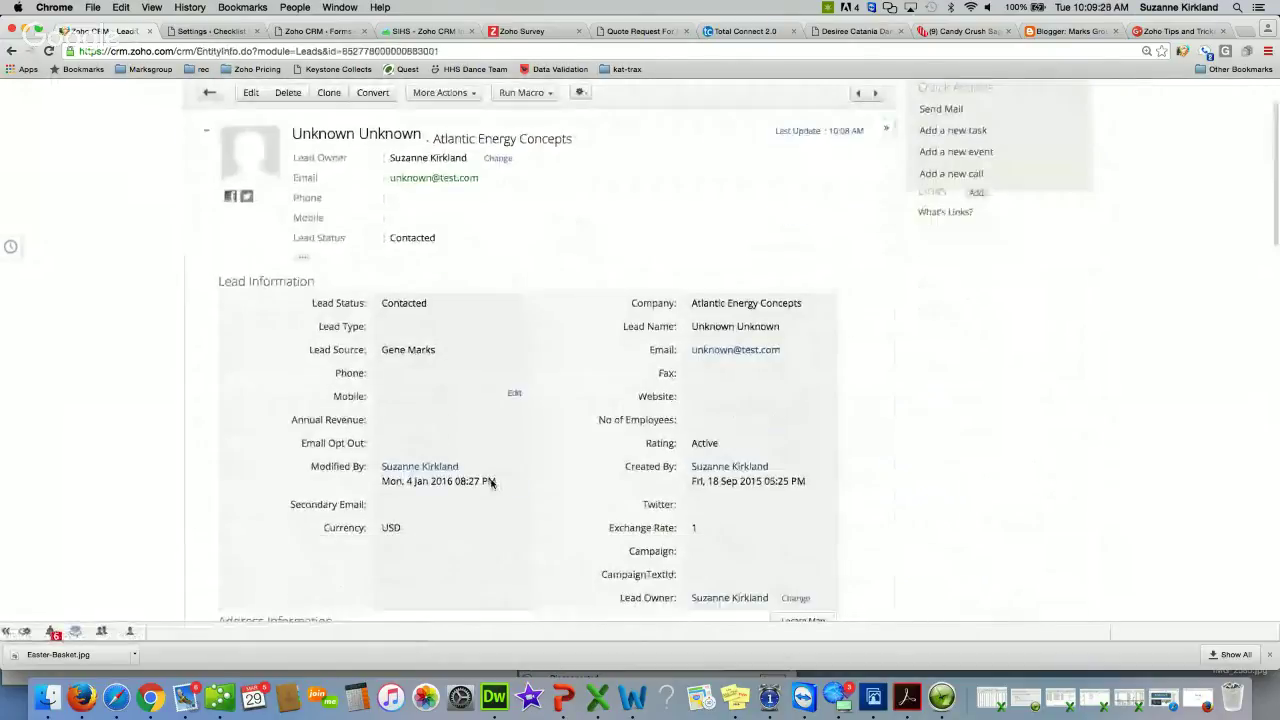
# Review the lead's Notes and Attachments sections to compare how the Easter basket file is presented in each.
pyautogui.scroll(-10, 491, 482)
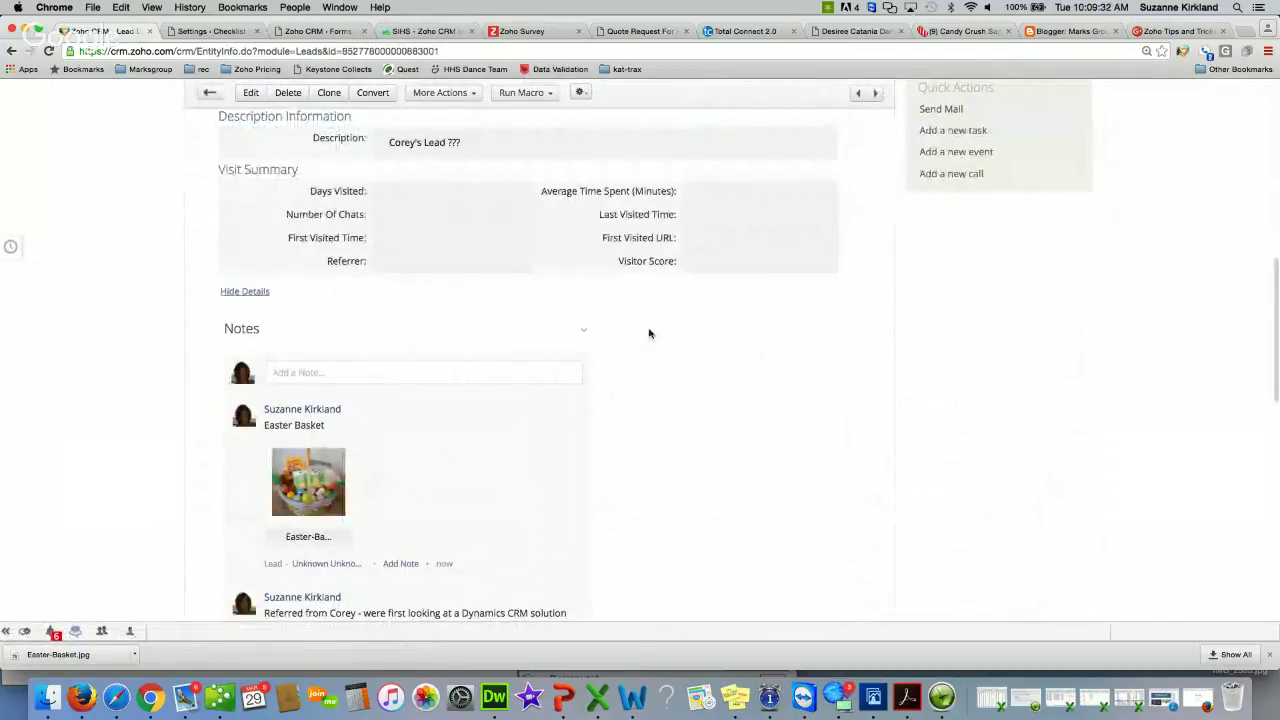
pyautogui.scroll(2, 649, 334)
pyautogui.scroll(-10, 649, 334)
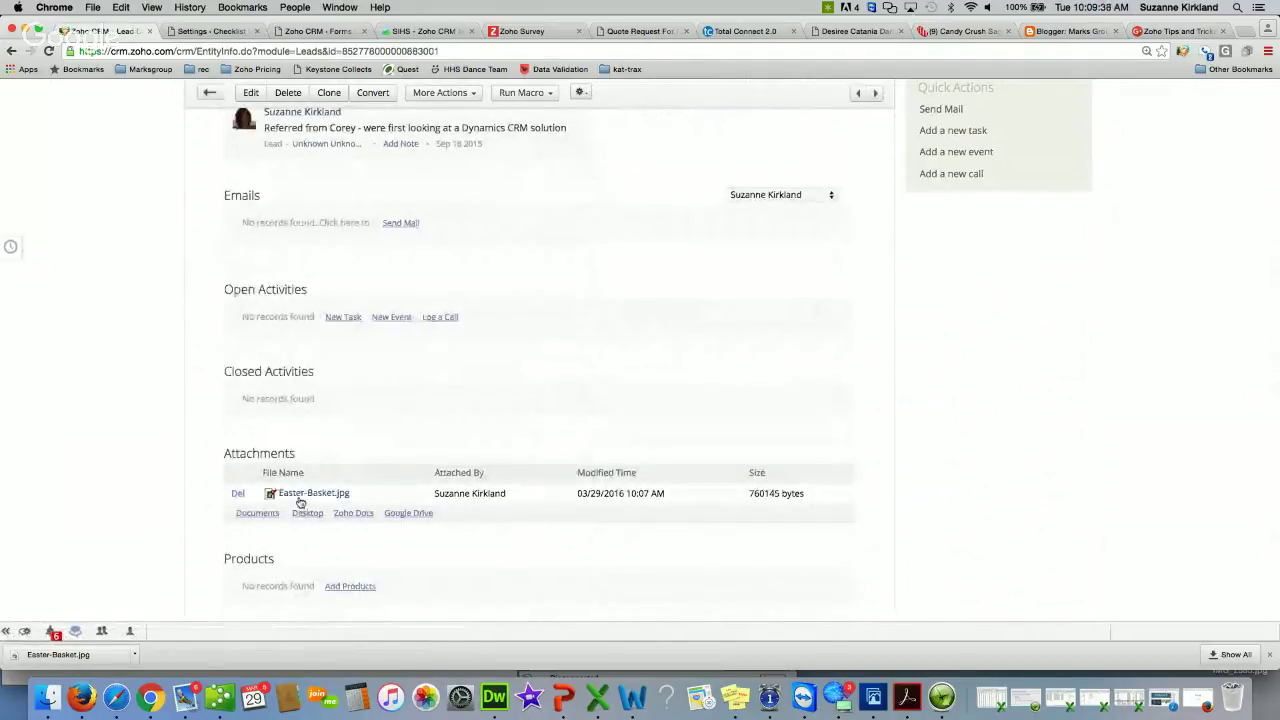
pyautogui.scroll(5, 489, 319)
pyautogui.scroll(4, 489, 319)
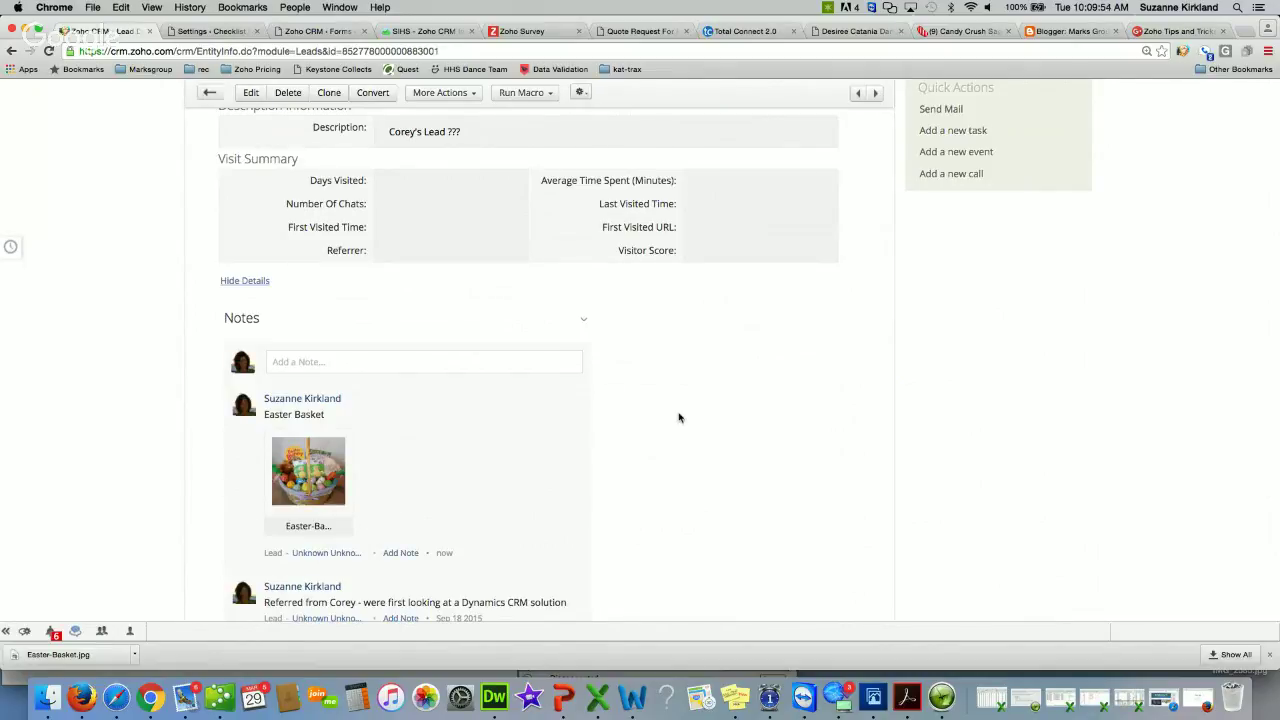
pyautogui.scroll(8, 679, 417)
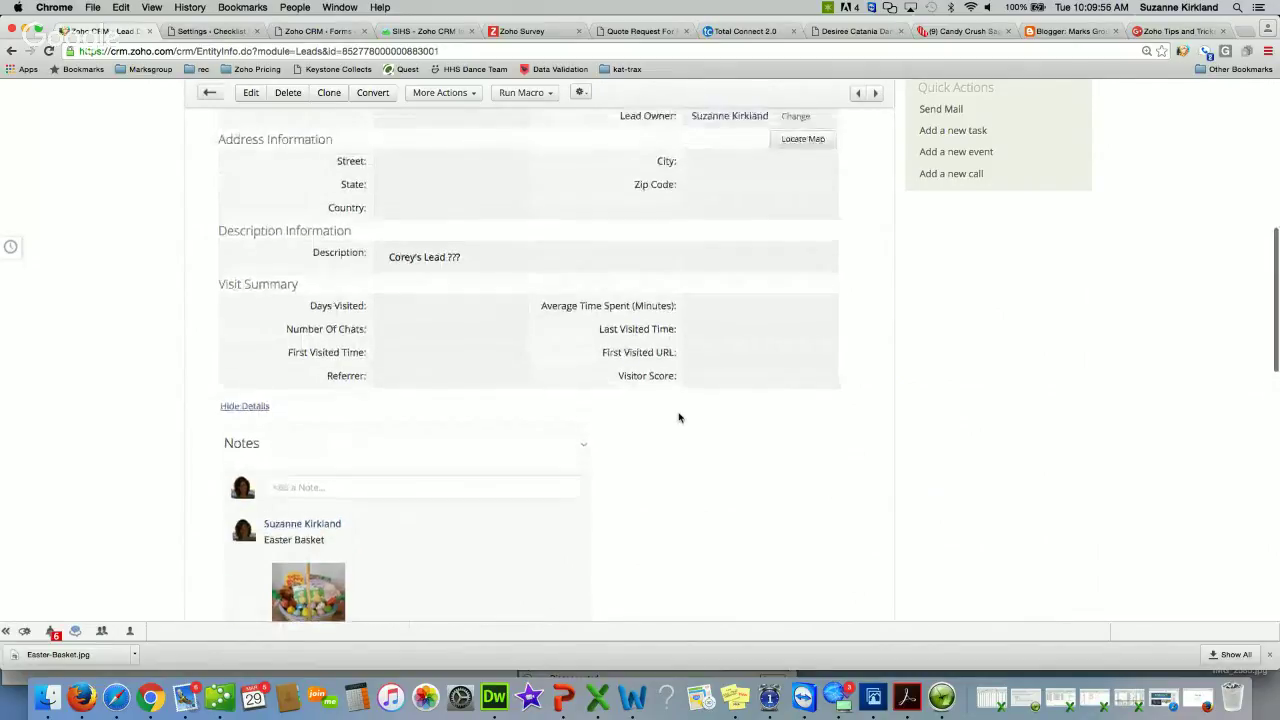
pyautogui.scroll(4, 679, 417)
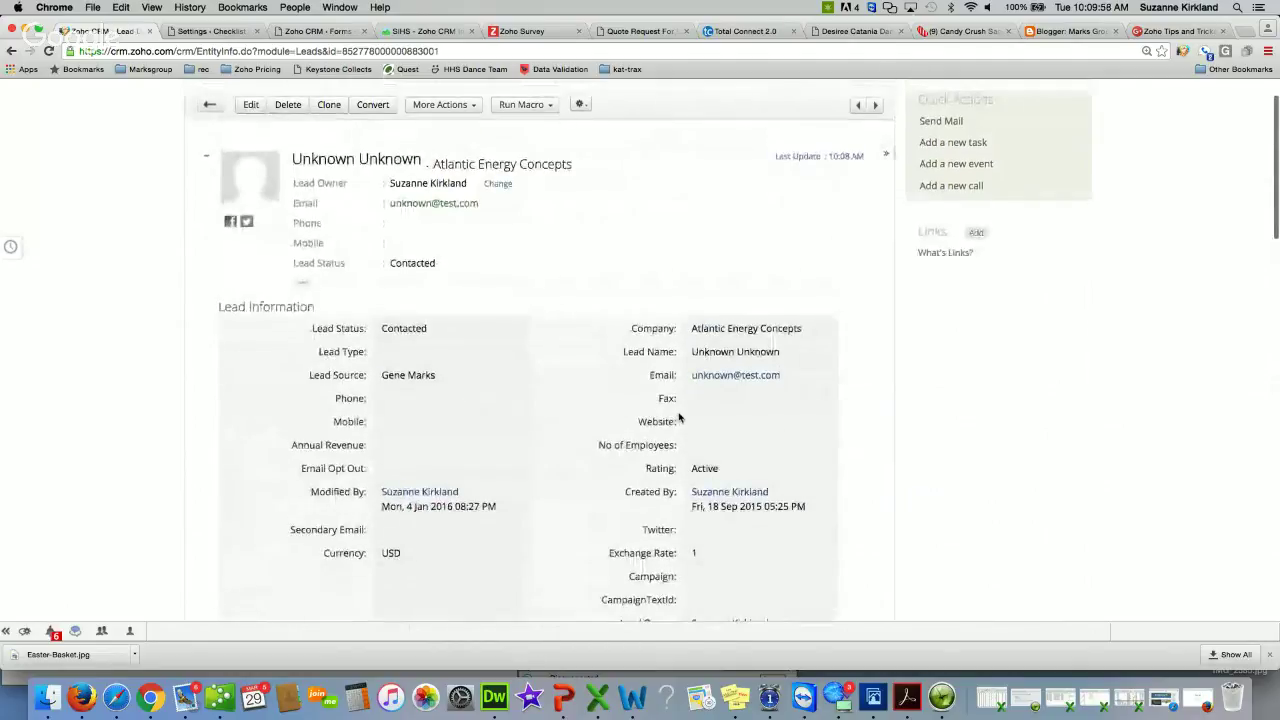